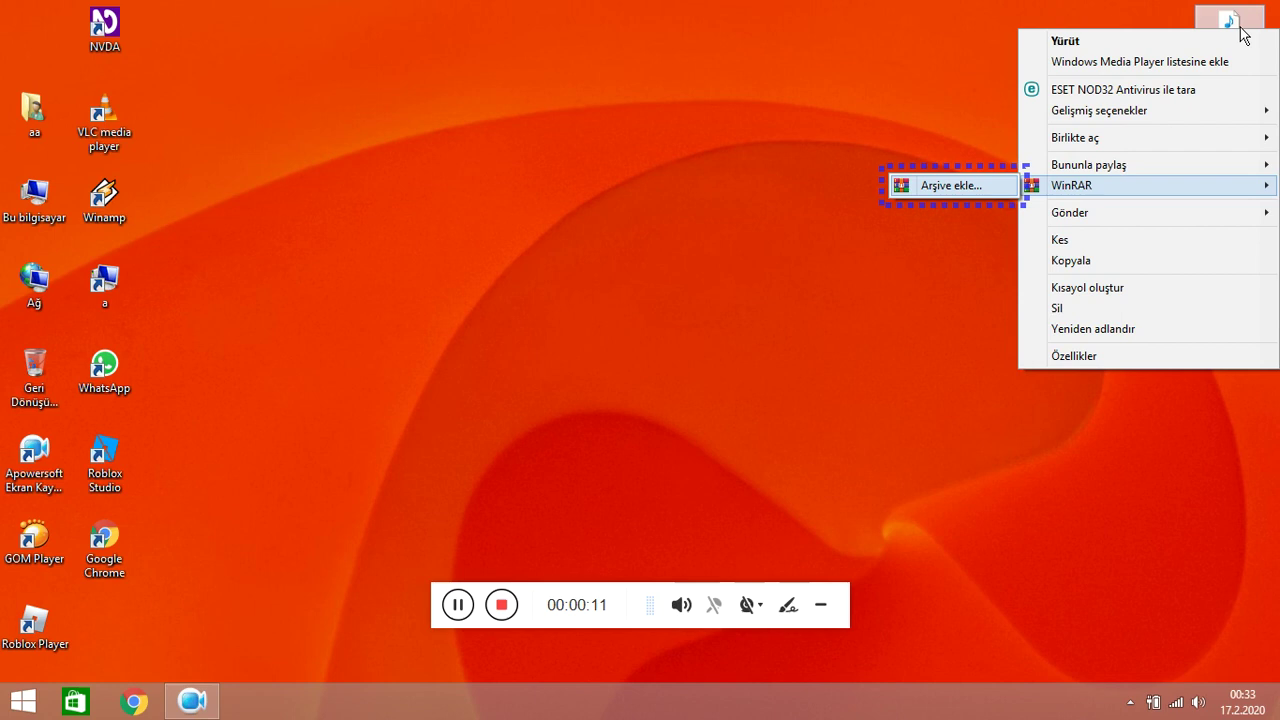
- Start adding the desktop MP3 file to a WinRAR archive with the compression method set to En iyi
key(Return)
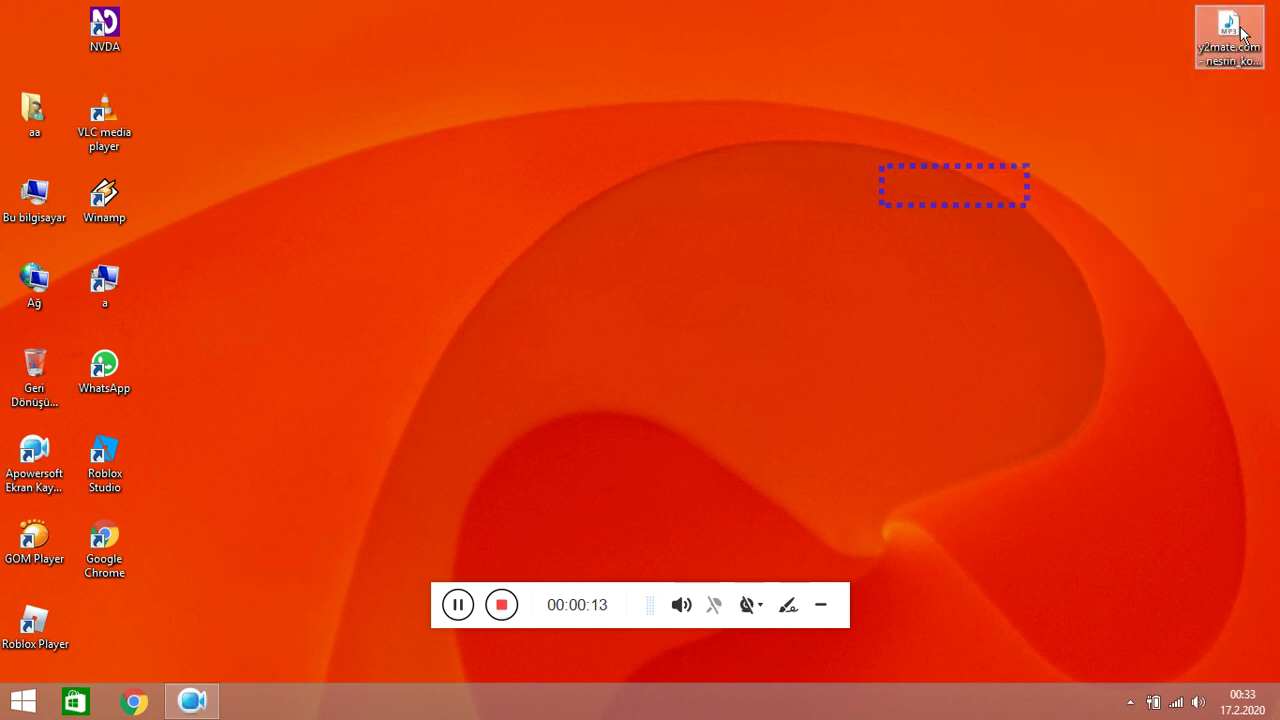
key(Tab)
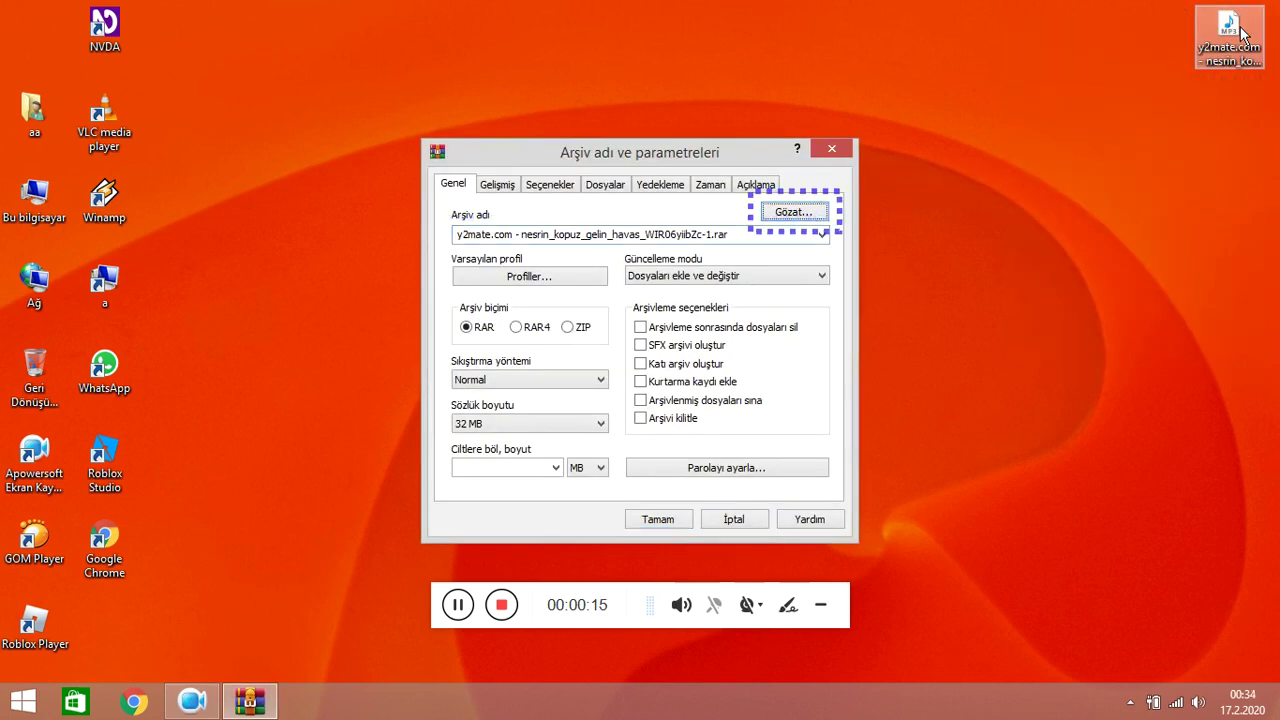
key(Tab)
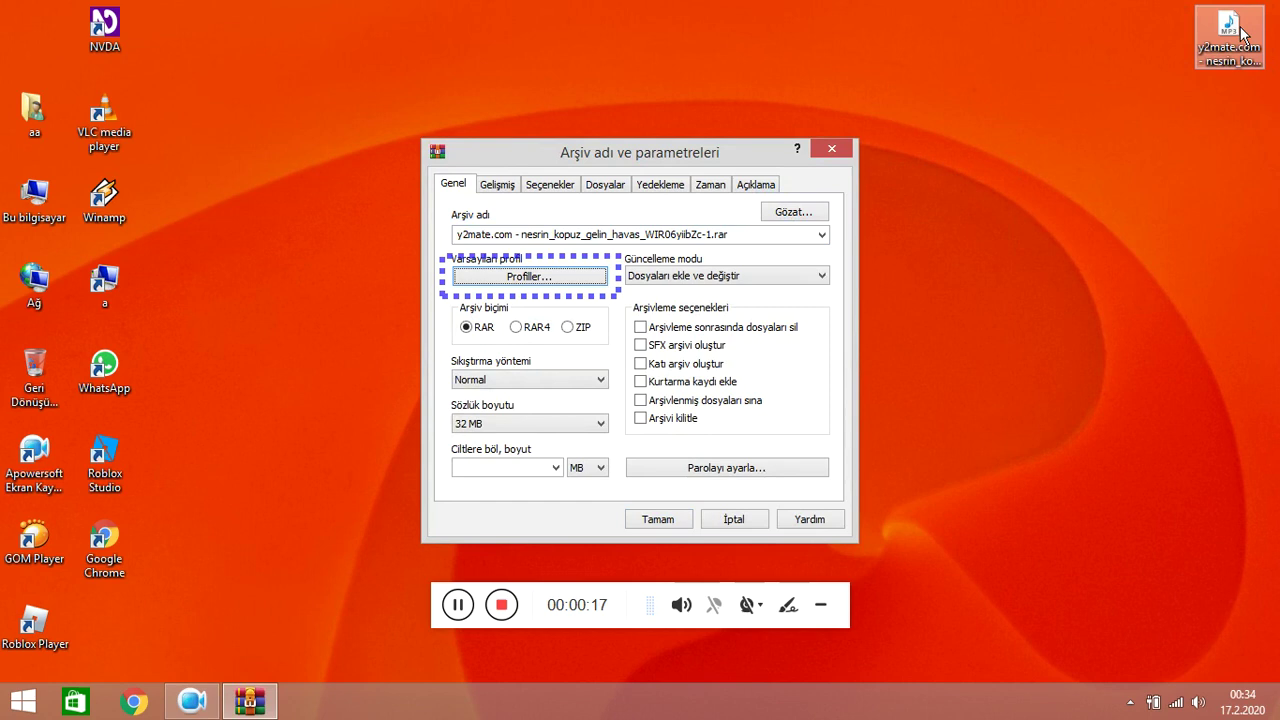
key(Tab)
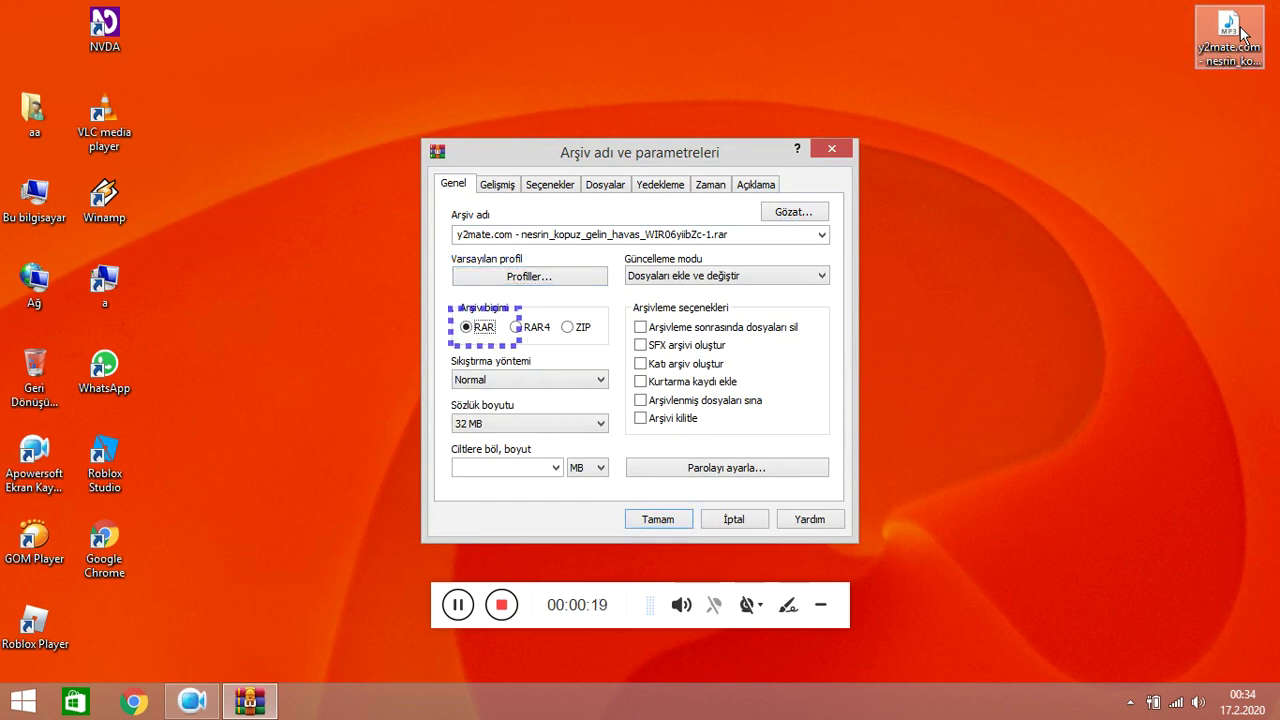
key(Tab)
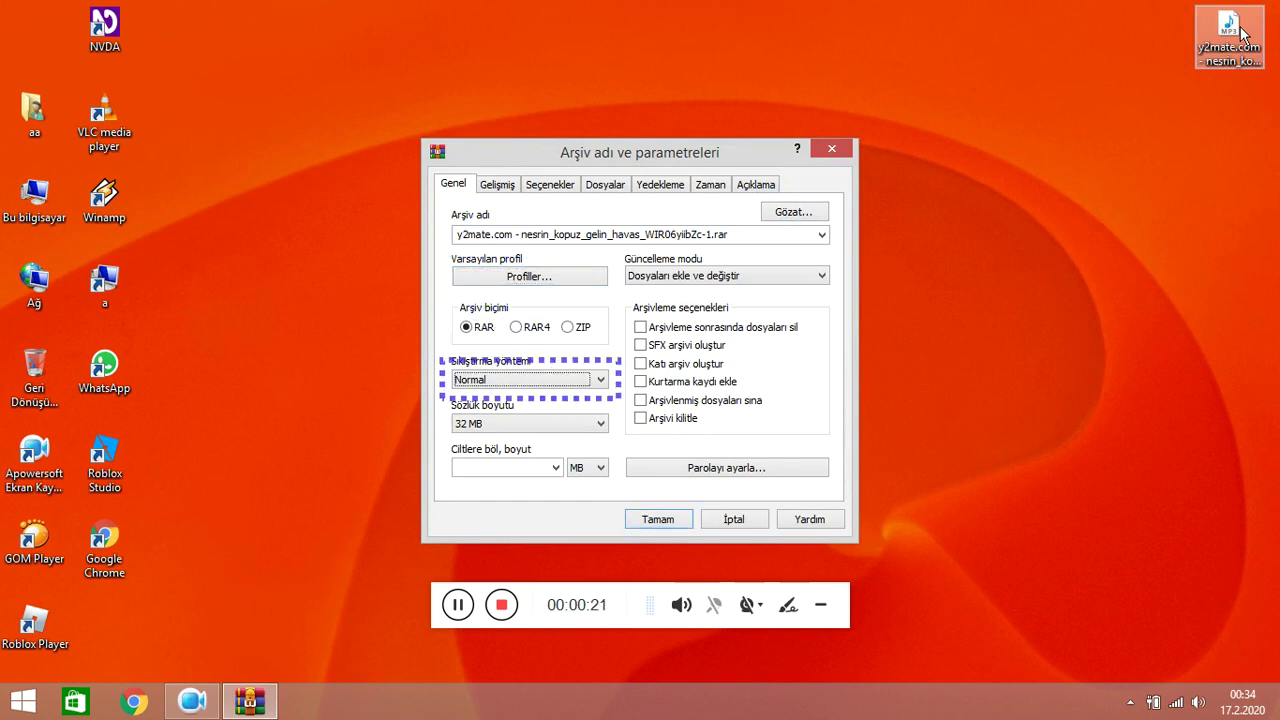
key(Down)
key(Down)
key(Tab)
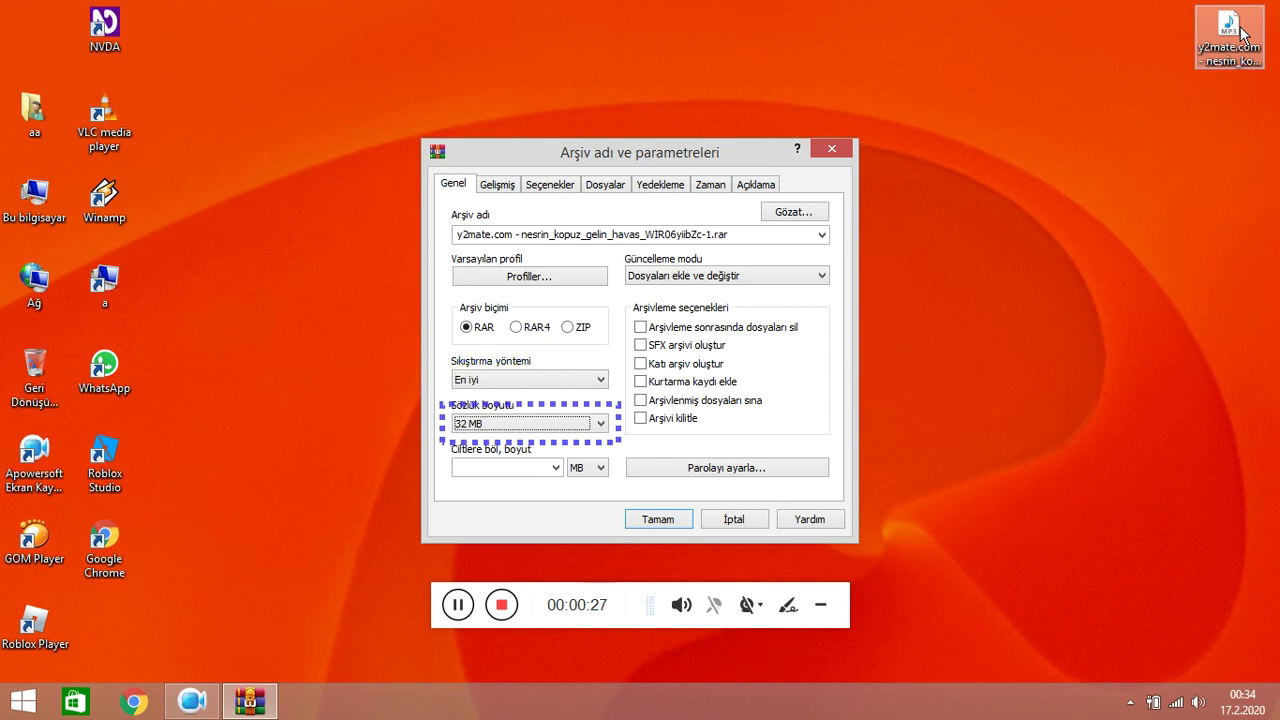
- Set the archive's dictionary size (Sözlük boyutu) to 1024 MB
key(Down)
key(Down)
key(Down)
key(Down)
key(Down)
- Set the archive to split into volumes of 342 GB
key(Tab)
text(342)
key(Tab)
key(Down)
key(Tab)
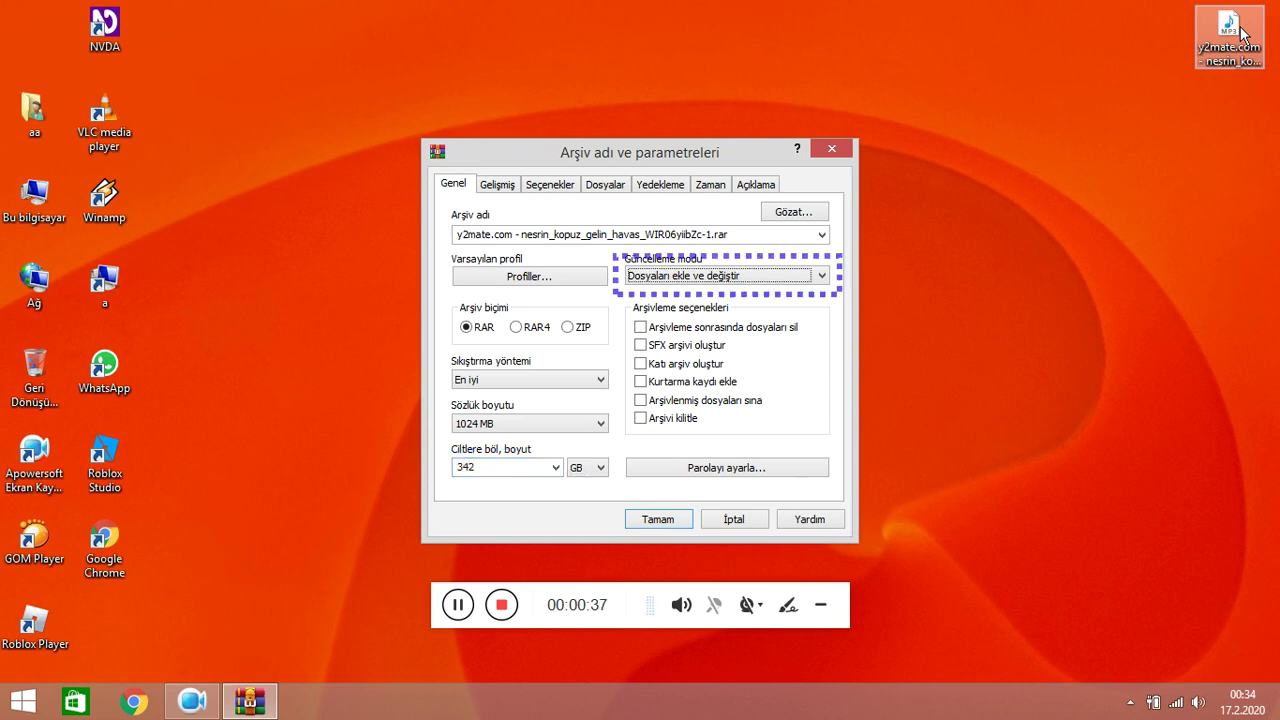
- Enable the archiving options Arşivleme sonrasında dosyaları sil, Katı arşiv oluştur, Kurtarma kaydı ekle and Arşivlenmiş dosyaları sına
key(Tab)
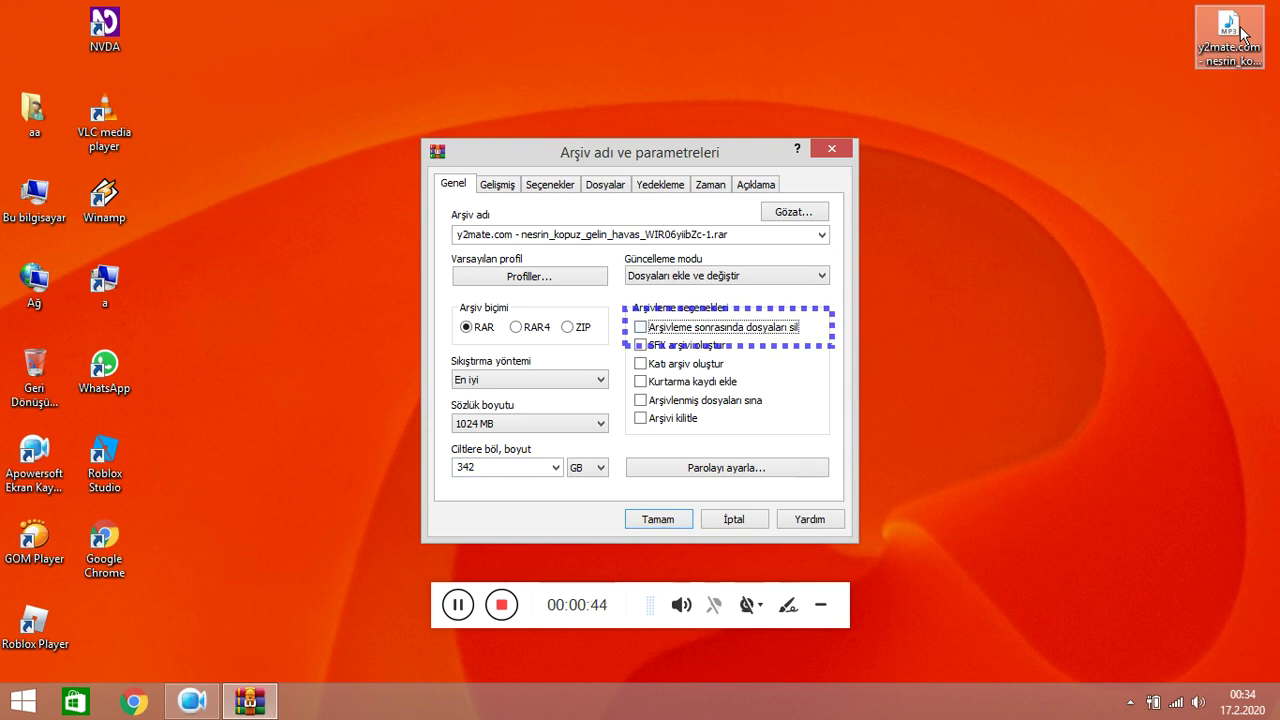
key(space)
key(Tab)
key(Tab)
key(space)
key(Tab)
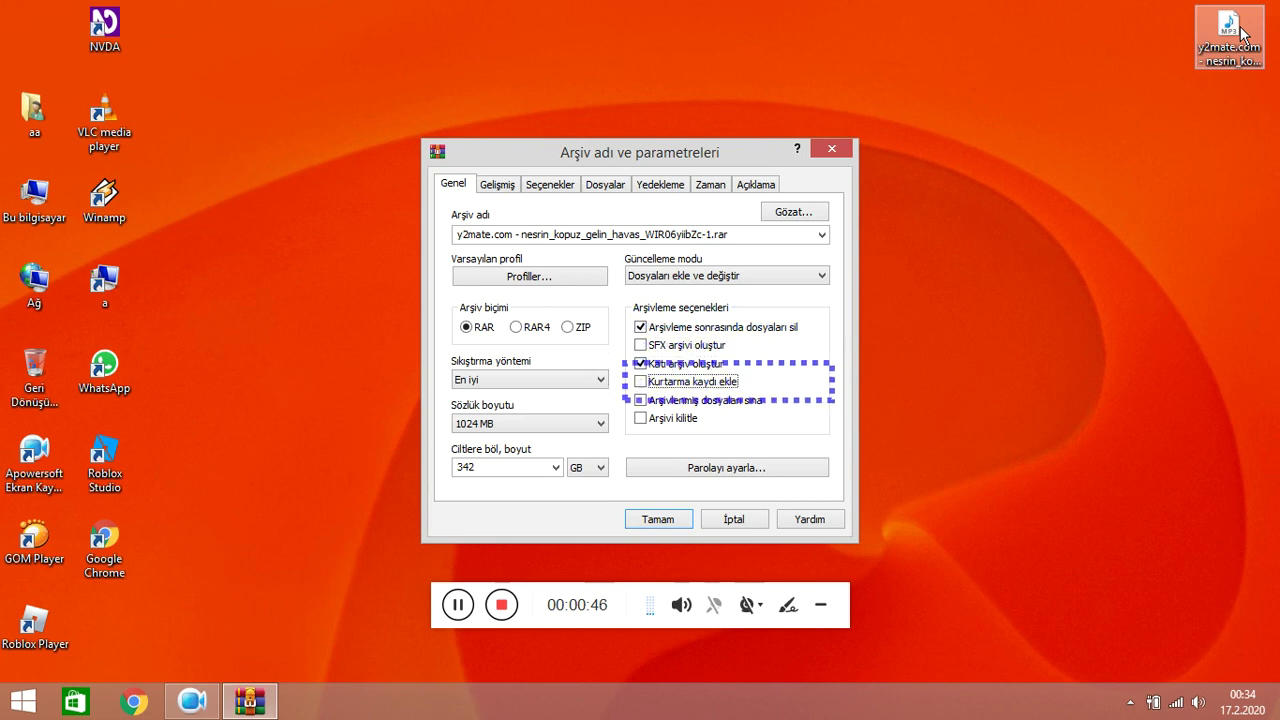
key(space)
key(Tab)
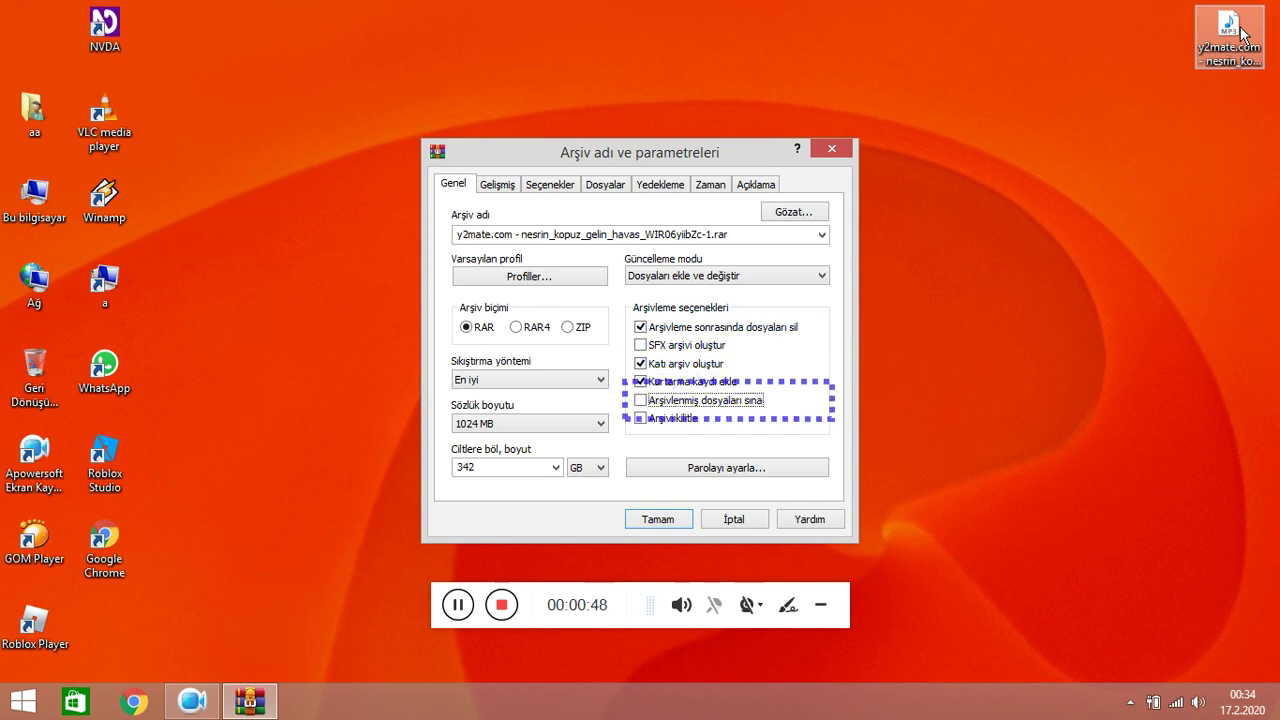
key(space)
- Enable all four advanced NTFS options: file security, file streams, symbolic links as links and hard links as links
key(Tab)
key(Tab)
key(Tab)
key(Tab)
key(Tab)
key(Tab)
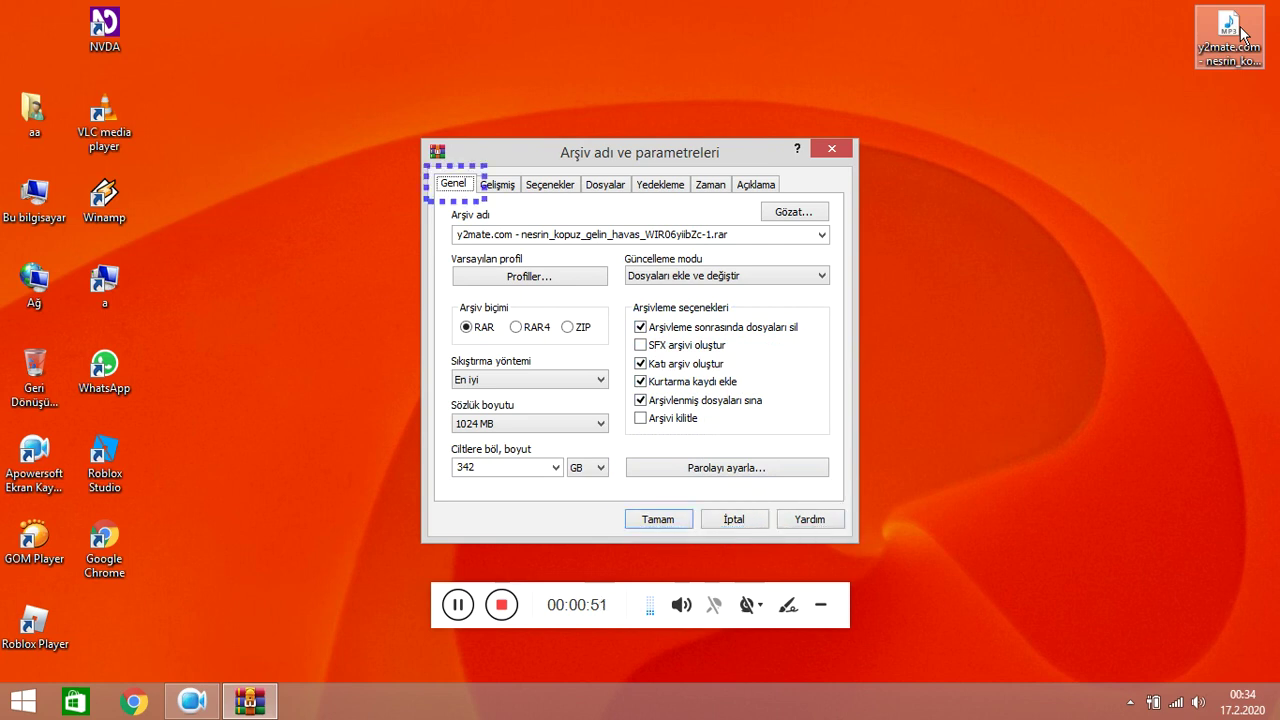
key(Right)
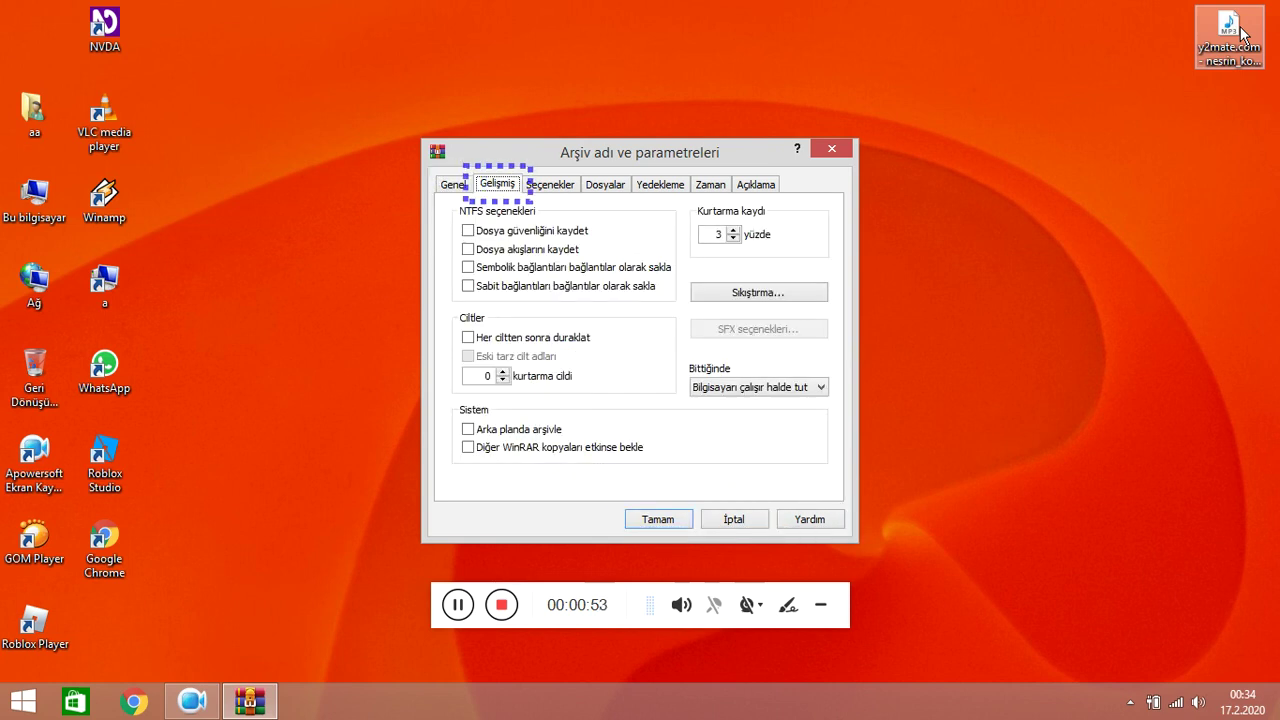
key(Tab)
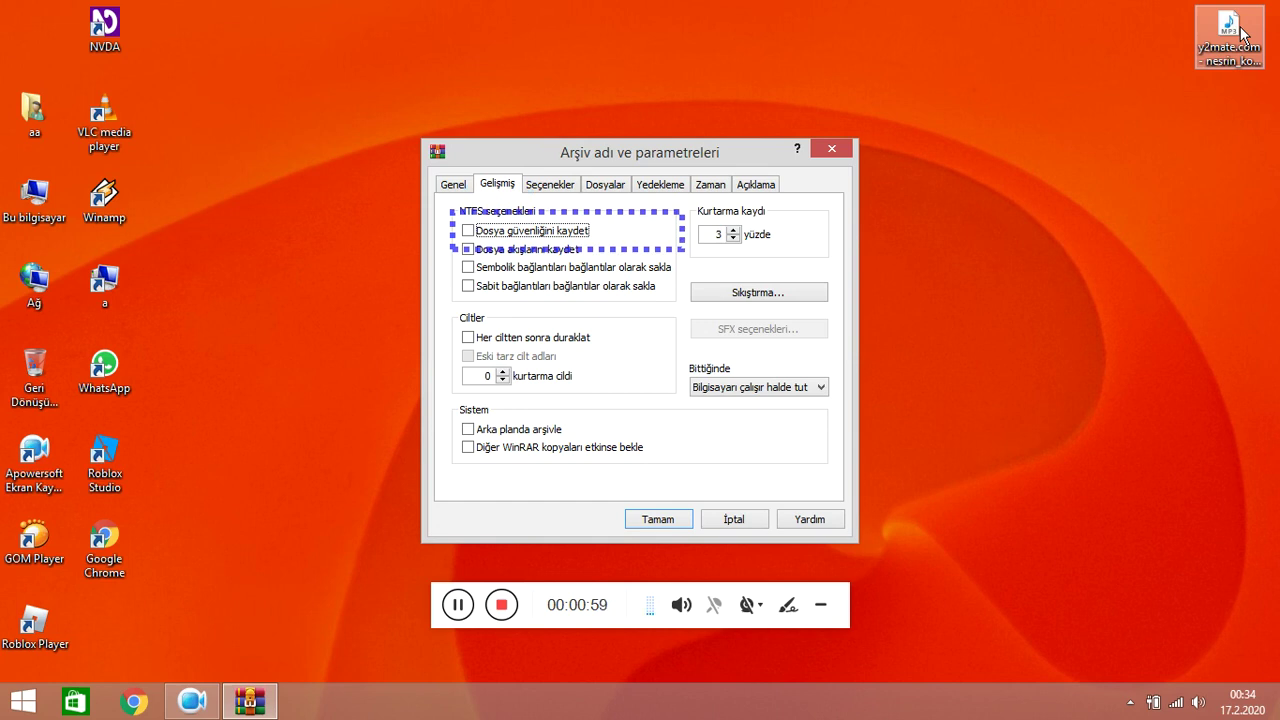
key(space)
key(Tab)
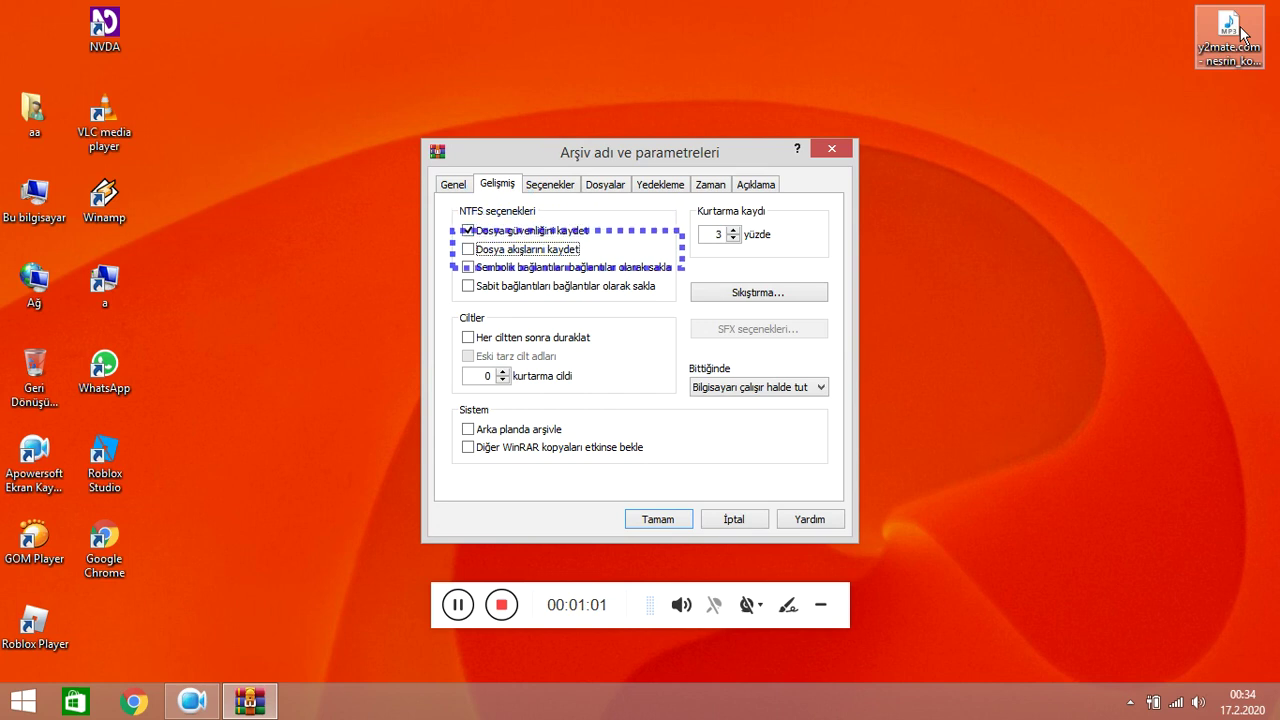
key(space)
key(Tab)
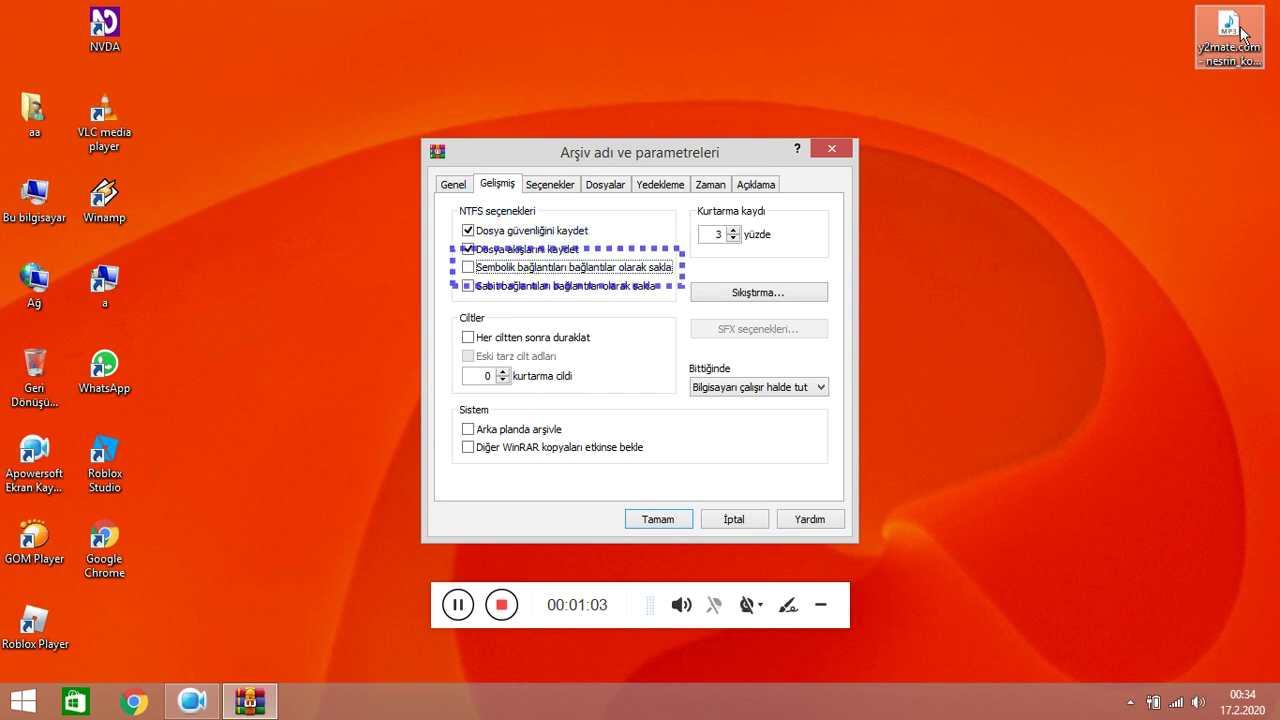
key(space)
key(Tab)
key(space)
- Set the archive's recovery record (Kurtarma kaydı) to 100 percent
key(Tab)
text(100)
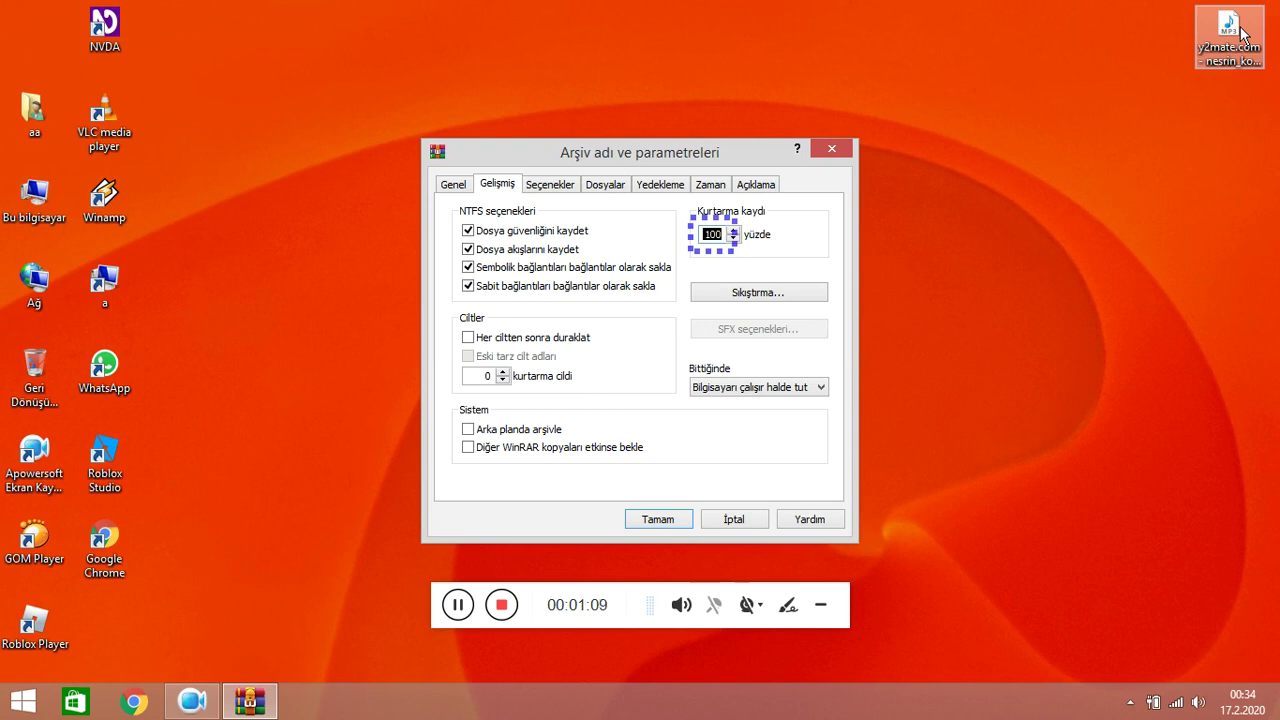
key(Tab)
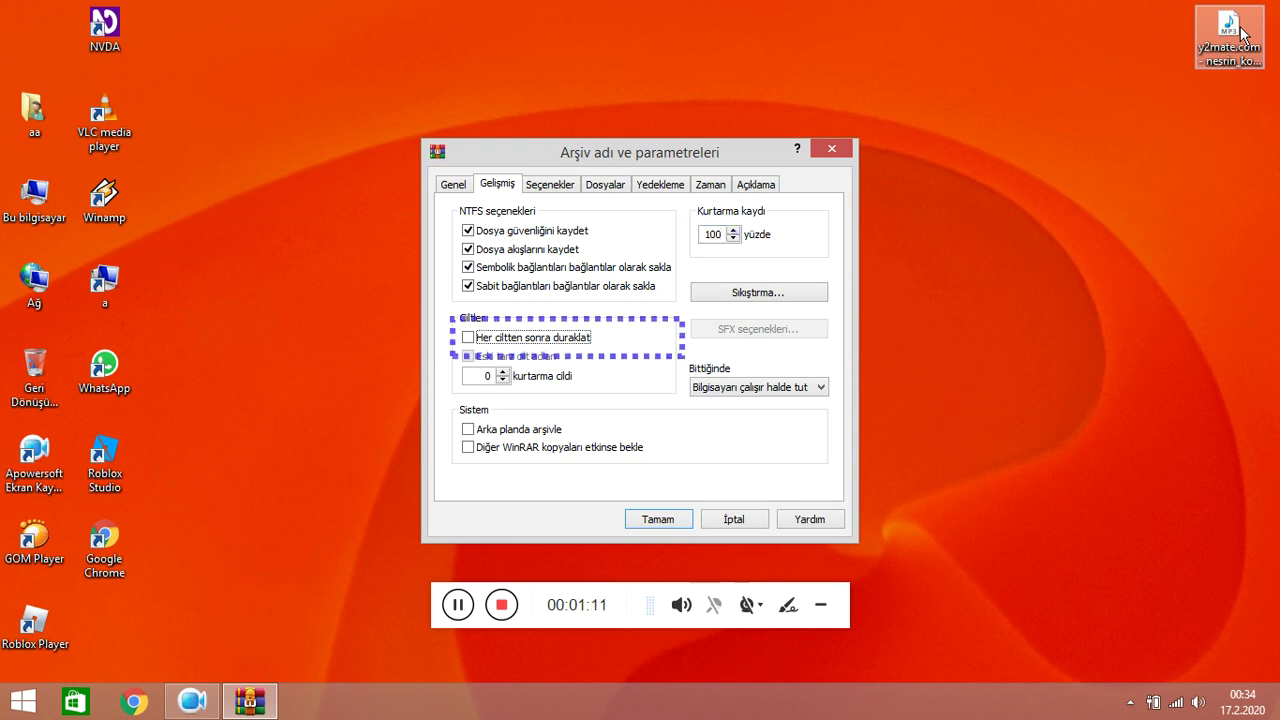
- Review the remaining advanced settings for recovery volumes, compression, the action on completion and system behaviour
key(Tab)
key(Tab)
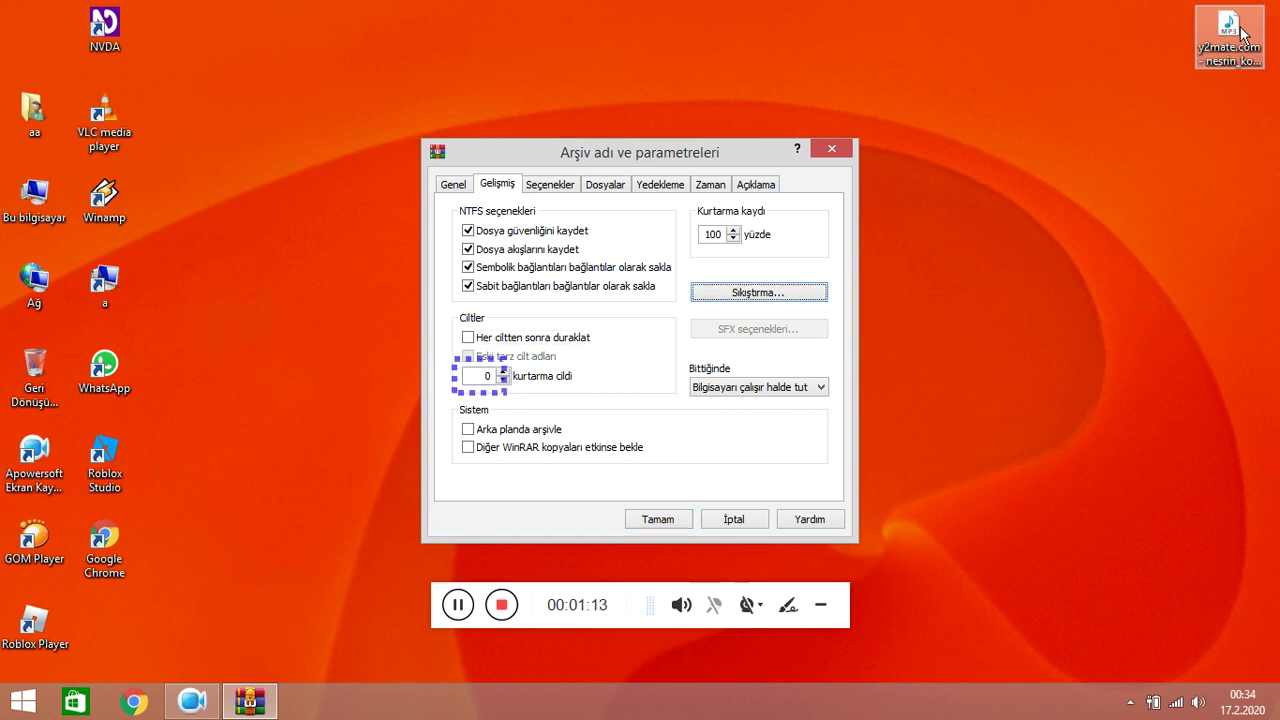
key(Tab)
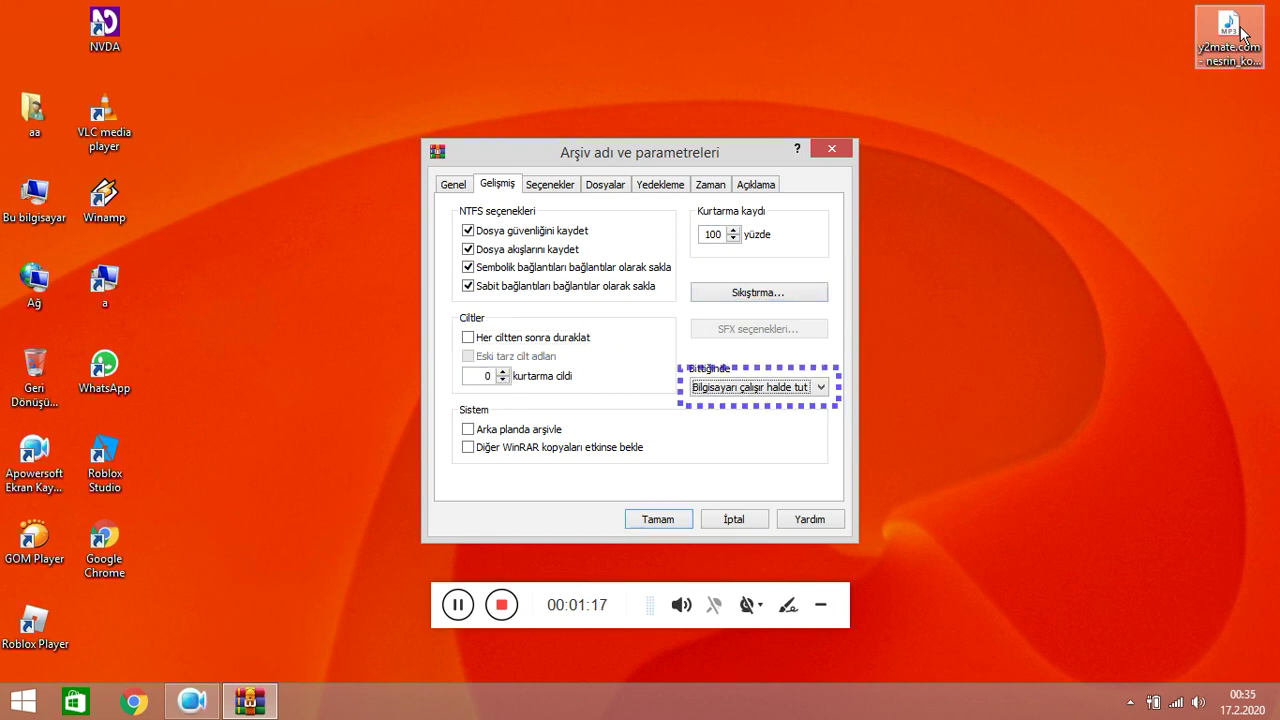
key(Tab)
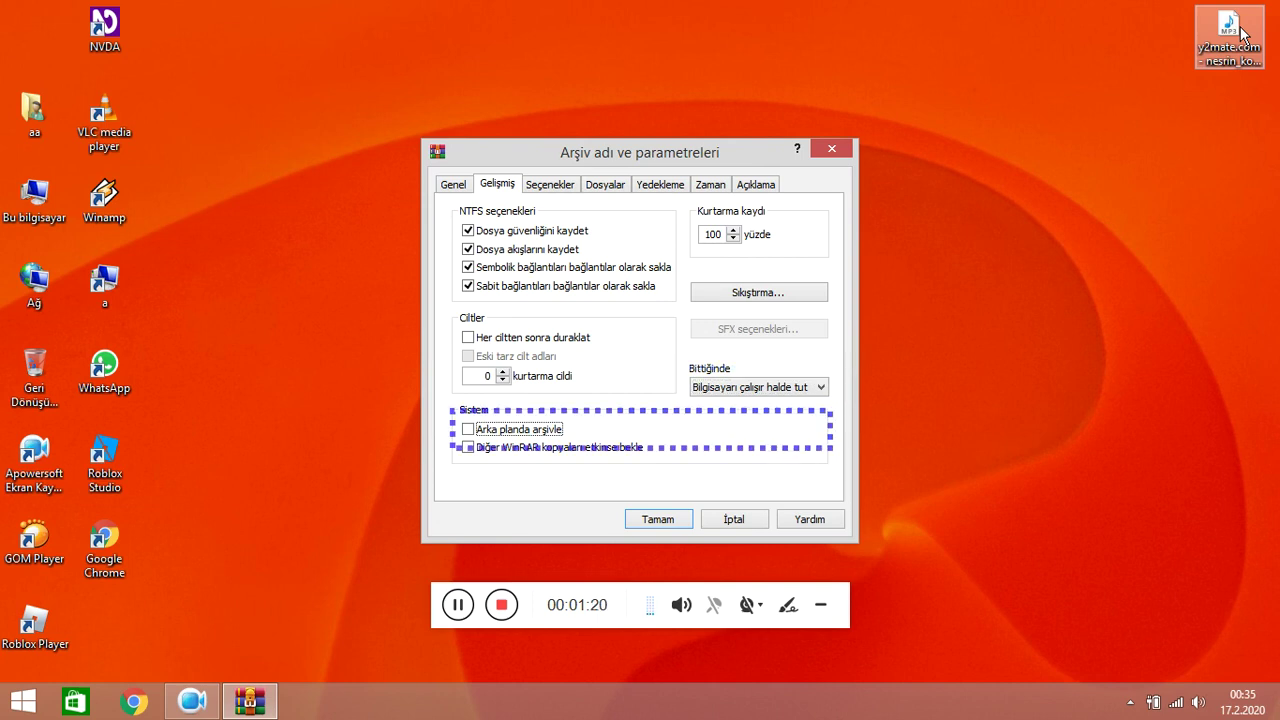
key(Tab)
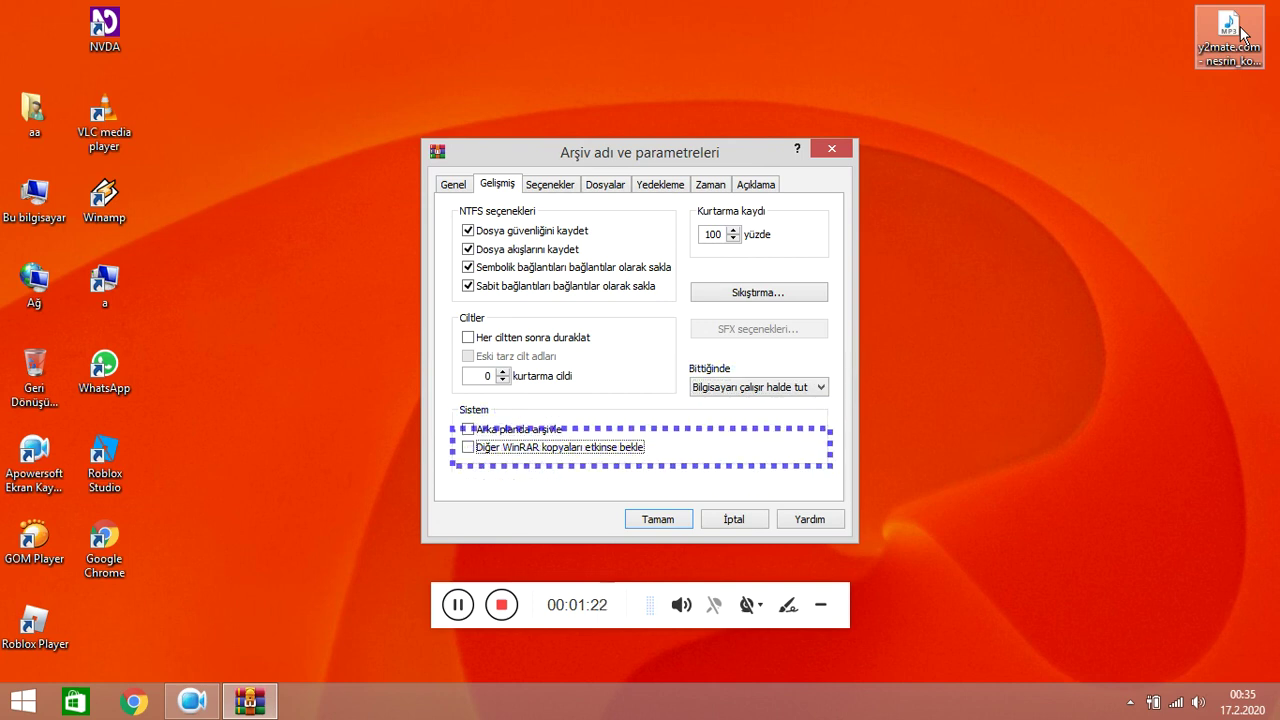
key(Tab)
key(Tab)
key(Tab)
key(Tab)
key(Tab)
- Enable the options Parola ayarlanmışsa dosyaları temizle, BLAKE2 dosya sağlama toplamını kullan and Eş dosyaları referanslar olarak kaydet
key(Right)
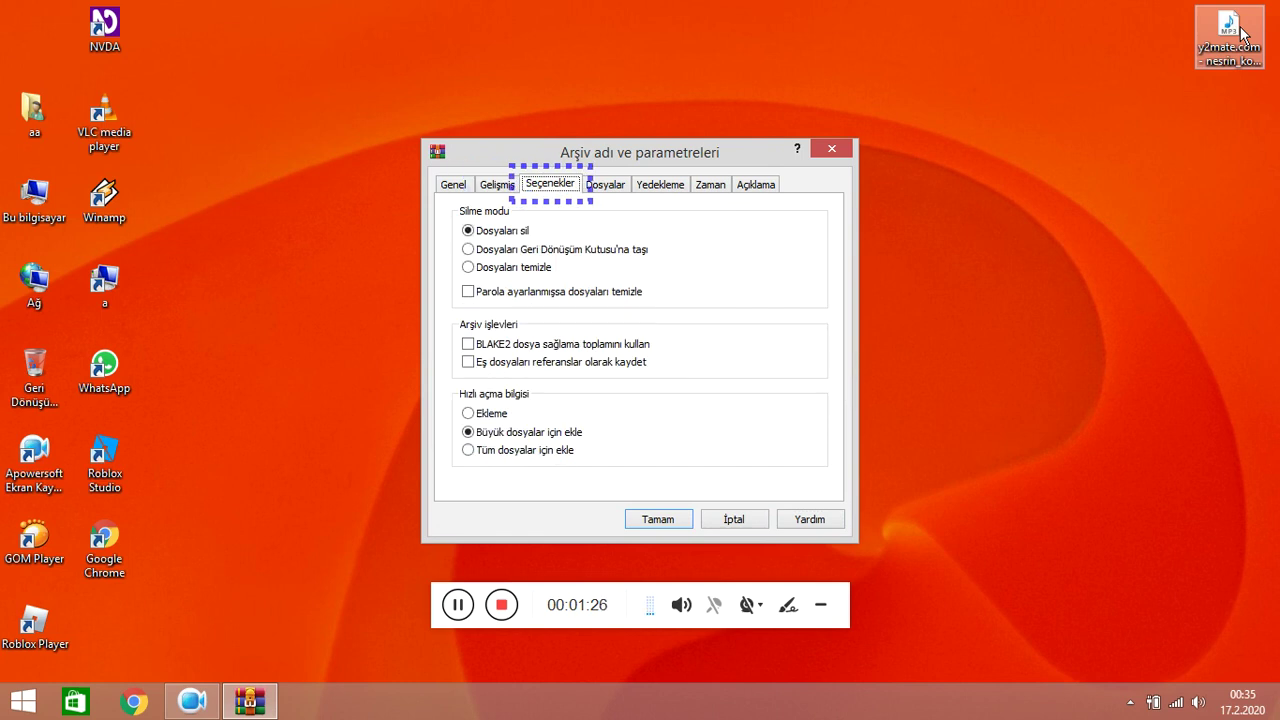
key(Tab)
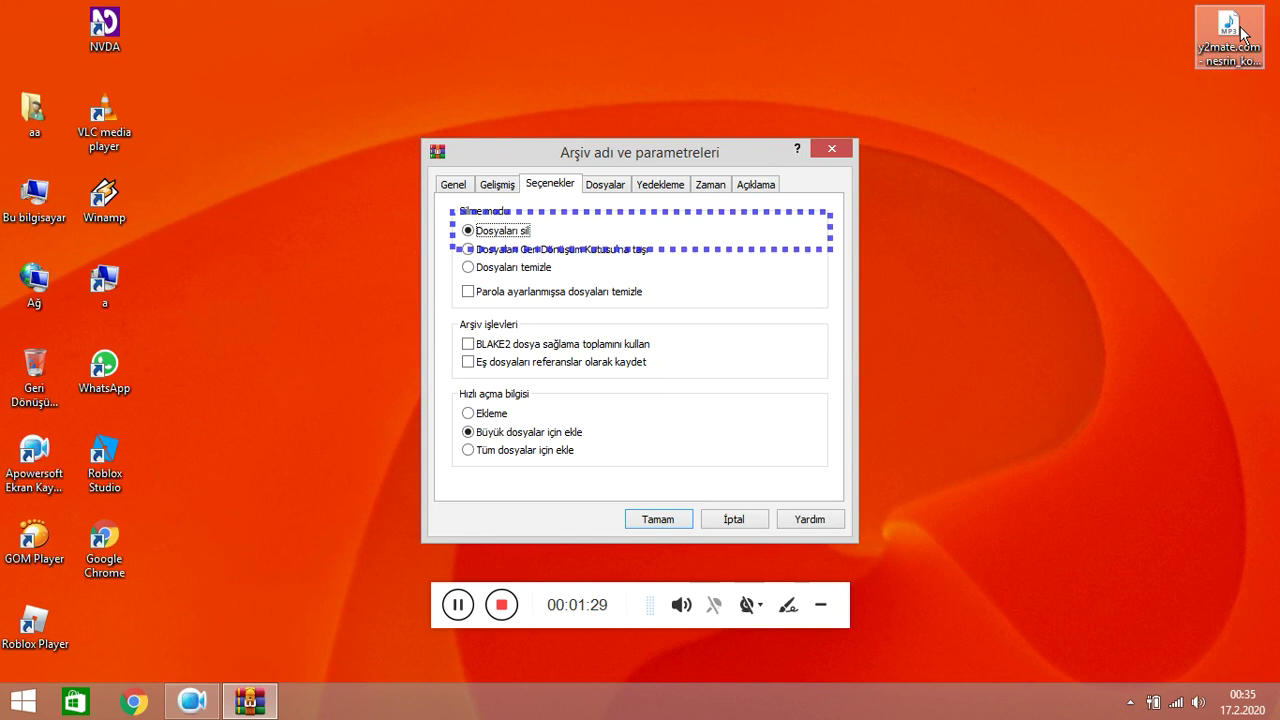
key(Tab)
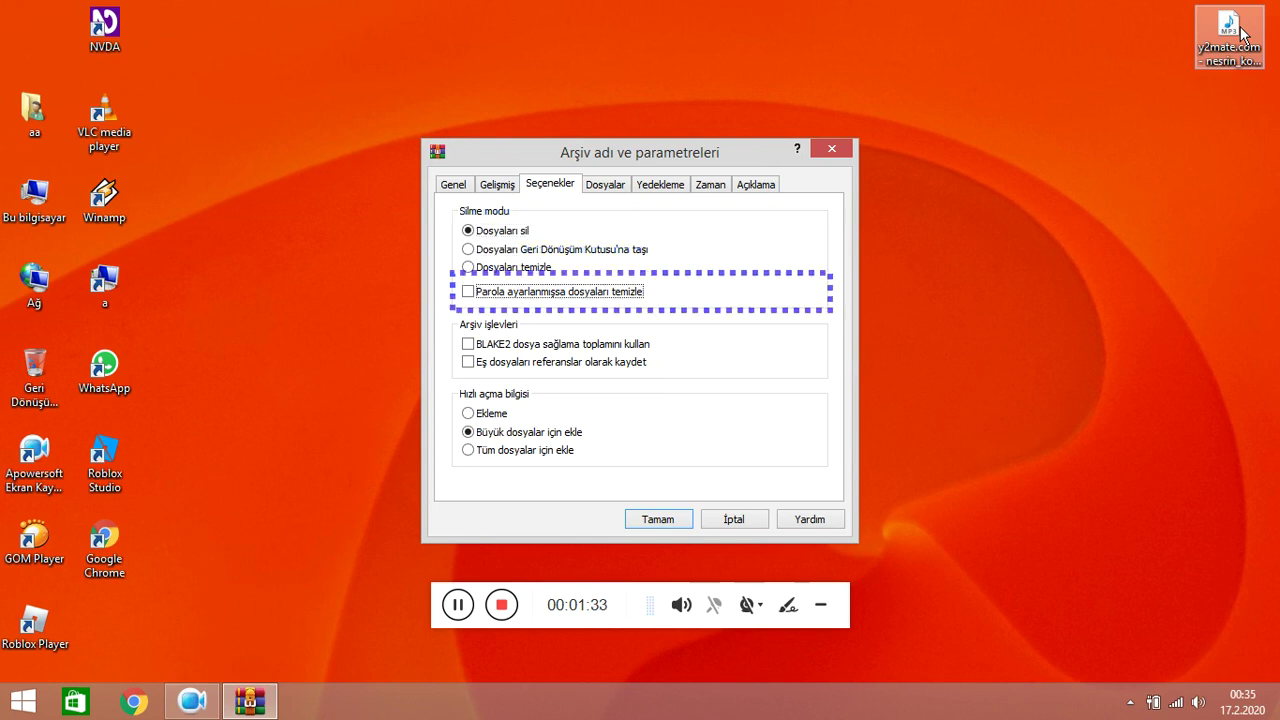
key(space)
key(Tab)
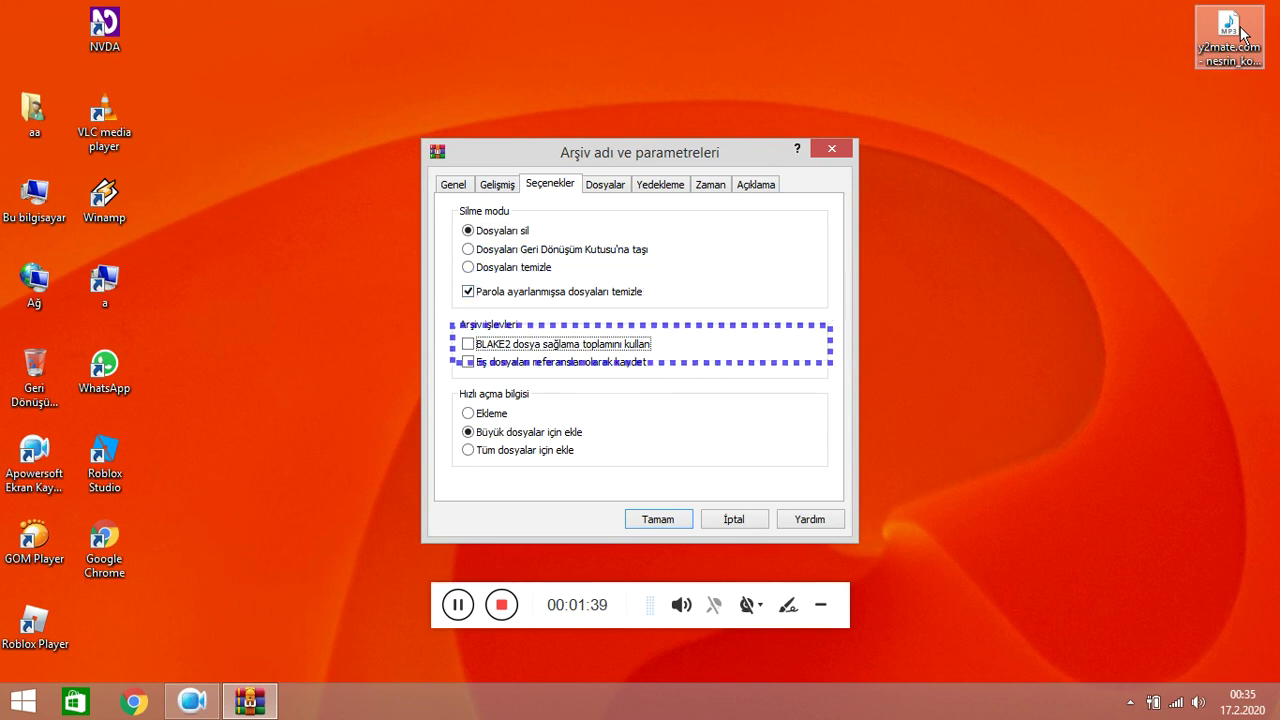
key(space)
key(Tab)
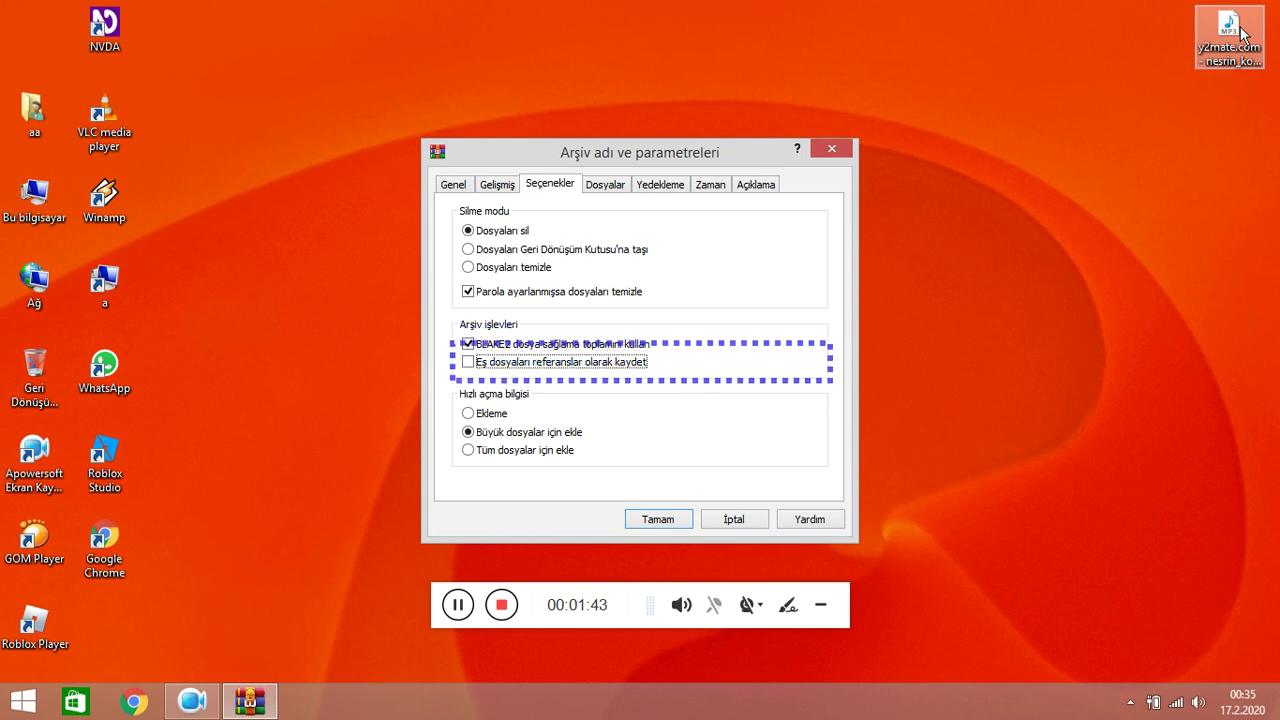
key(space)
- Set the quick open information (Hızlı açma bilgisi) to Tüm dosyalar için ekle
key(Tab)
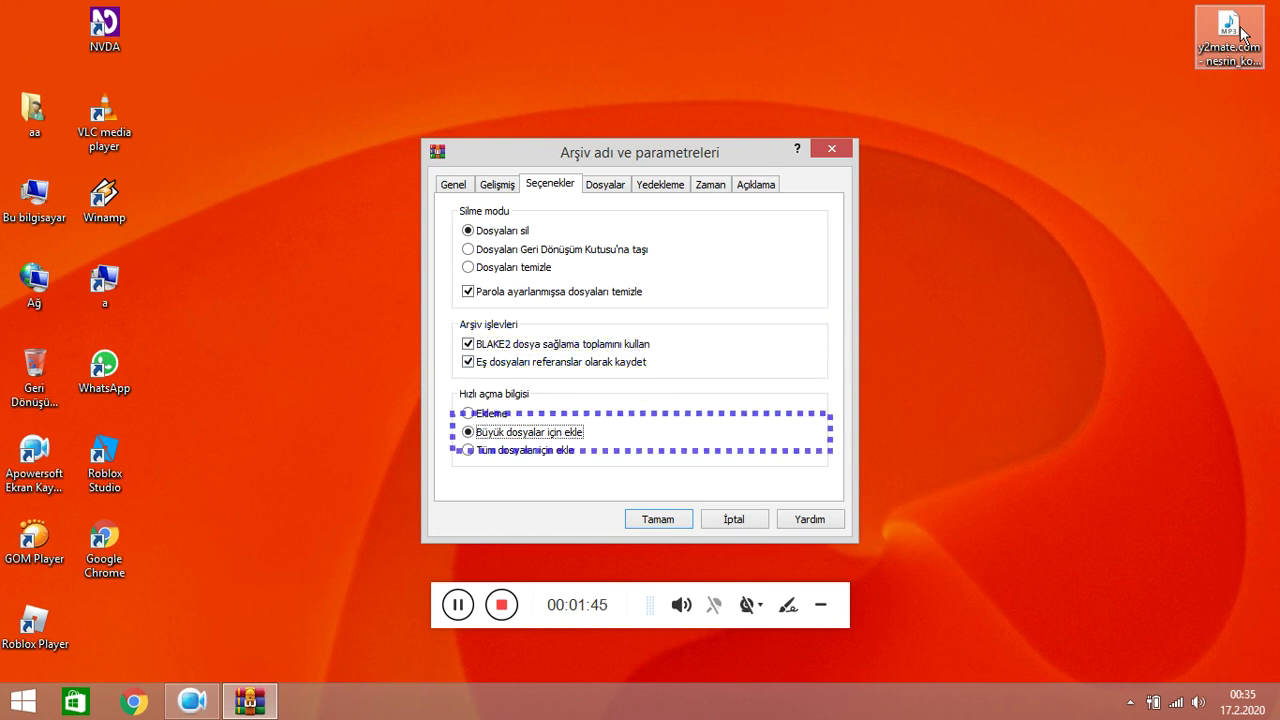
key(Down)
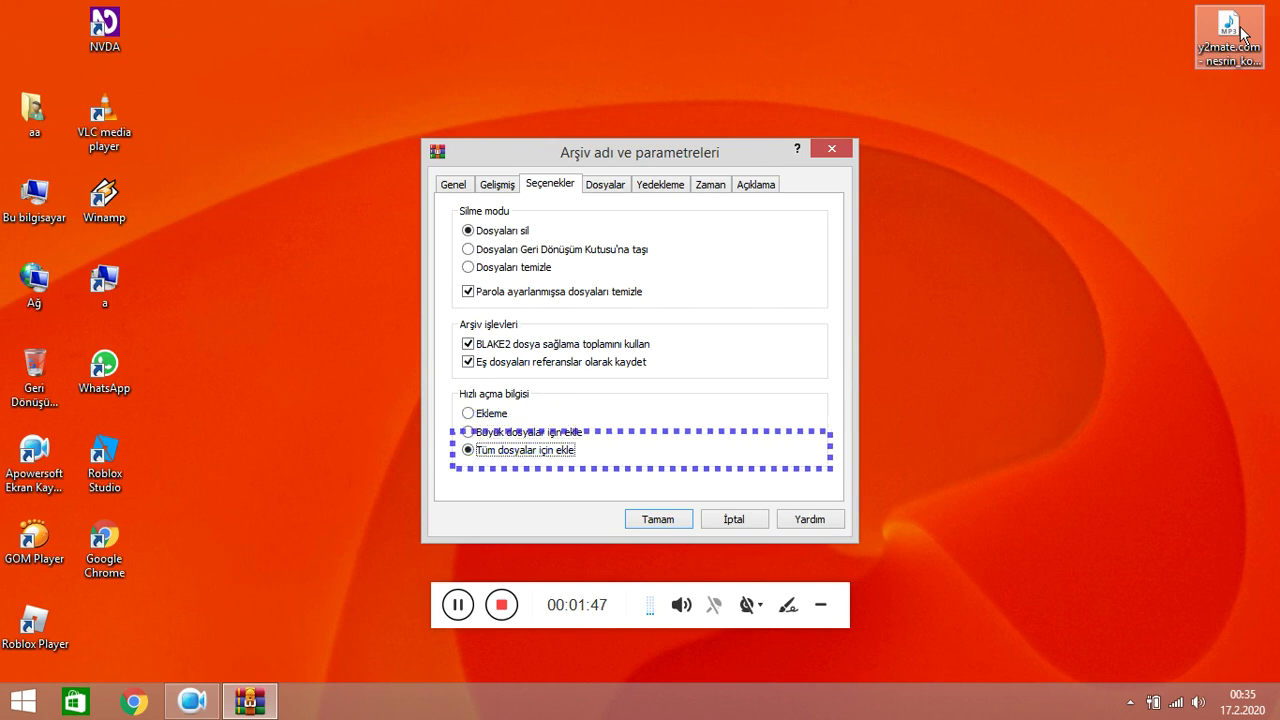
key(Tab)
key(Tab)
key(Tab)
key(Tab)
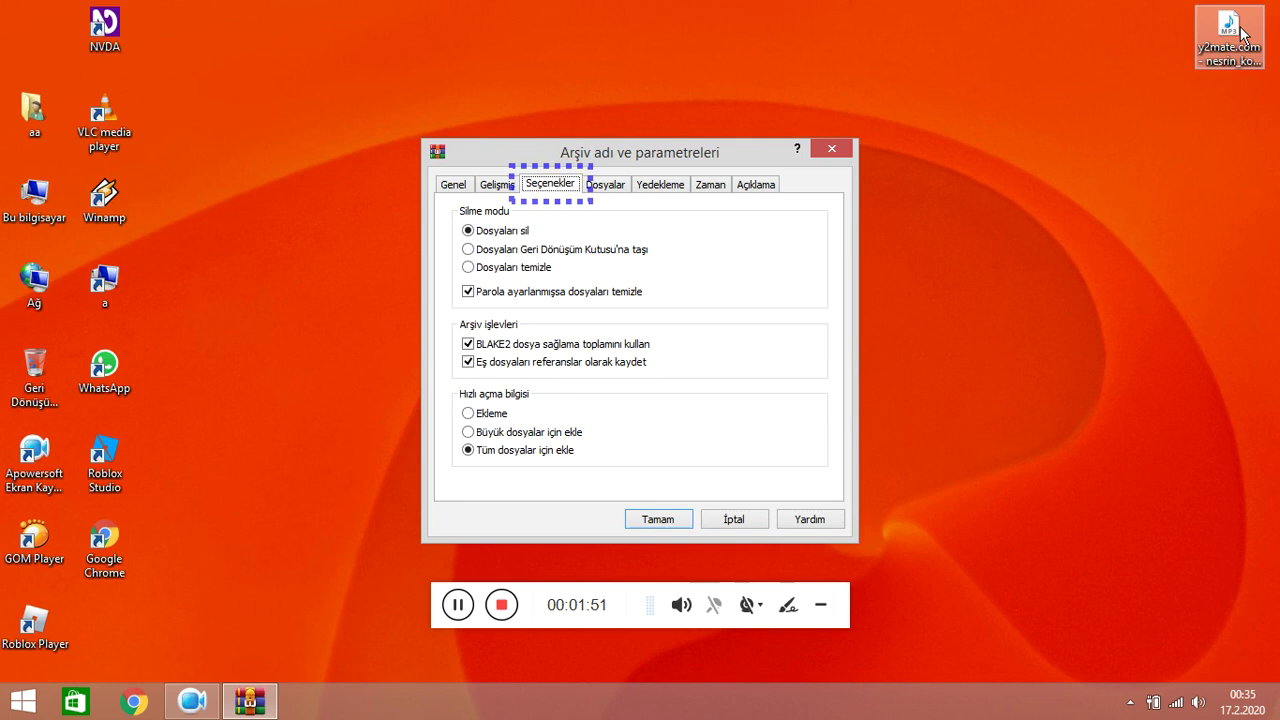
- Set the archive's file paths (Dosya yolları) to Sürücü harfi dahil tam yolları sakla
key(Right)
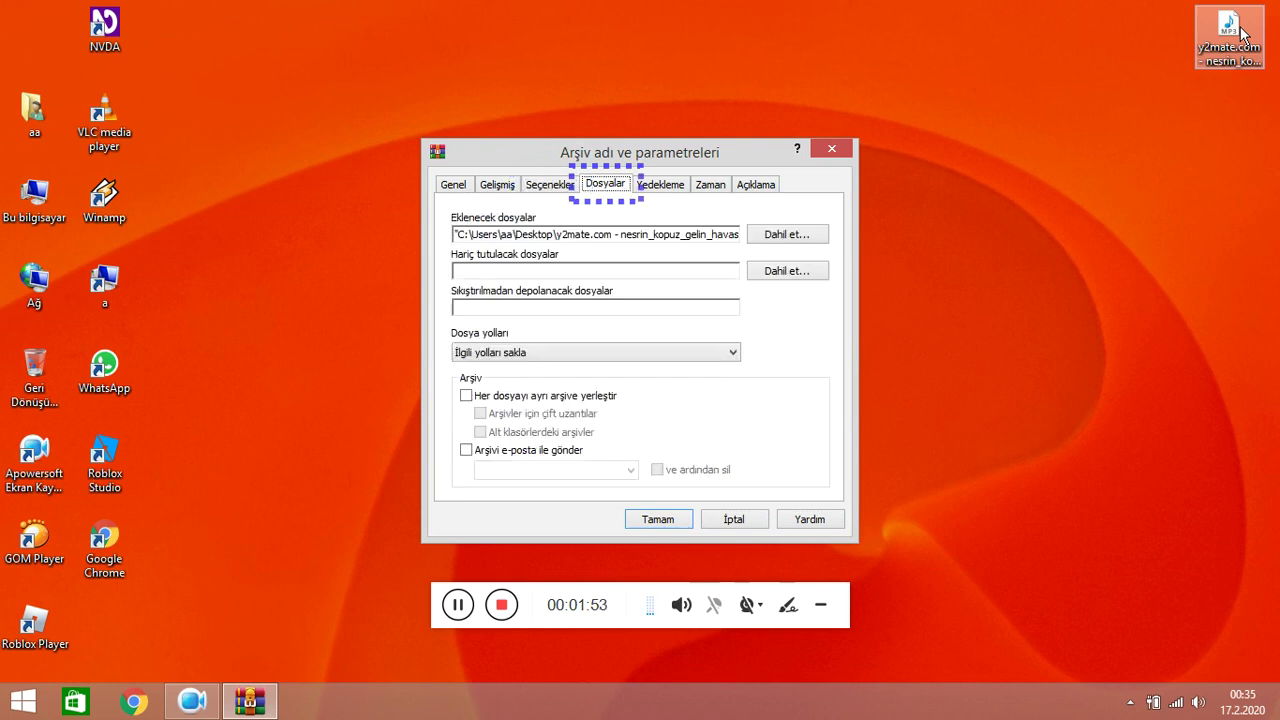
key(Tab)
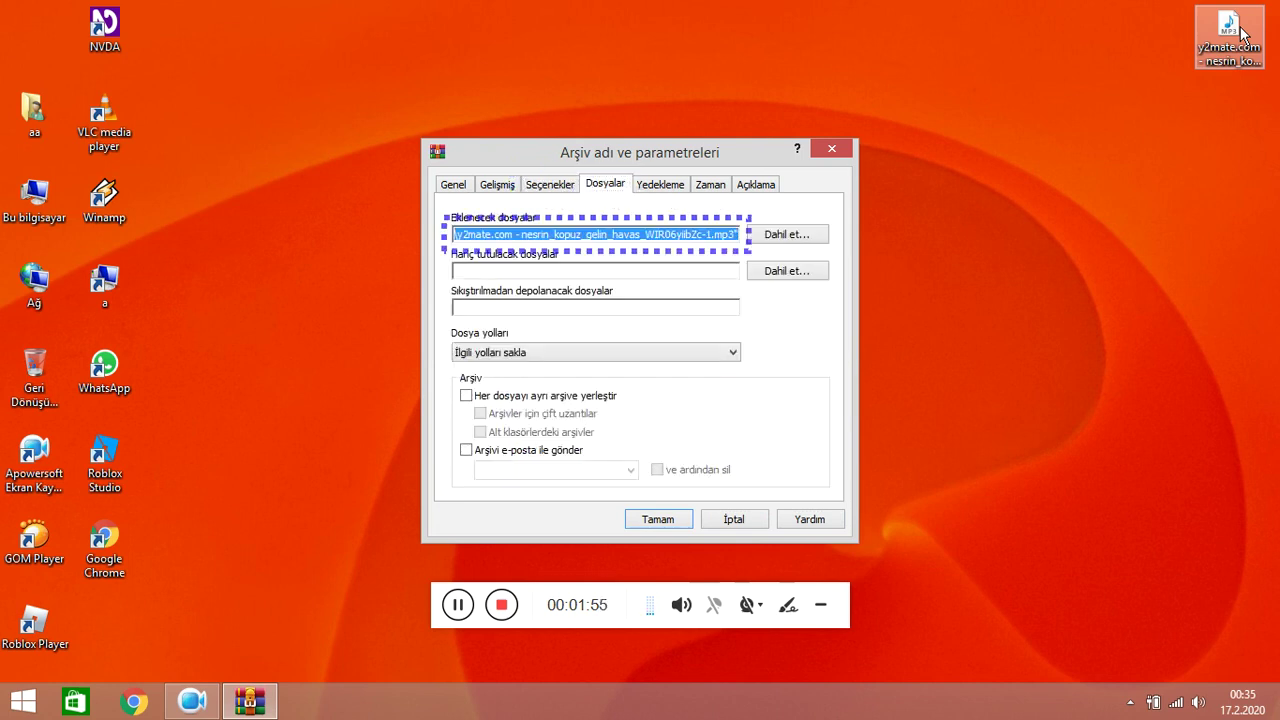
key(Tab)
key(Tab)
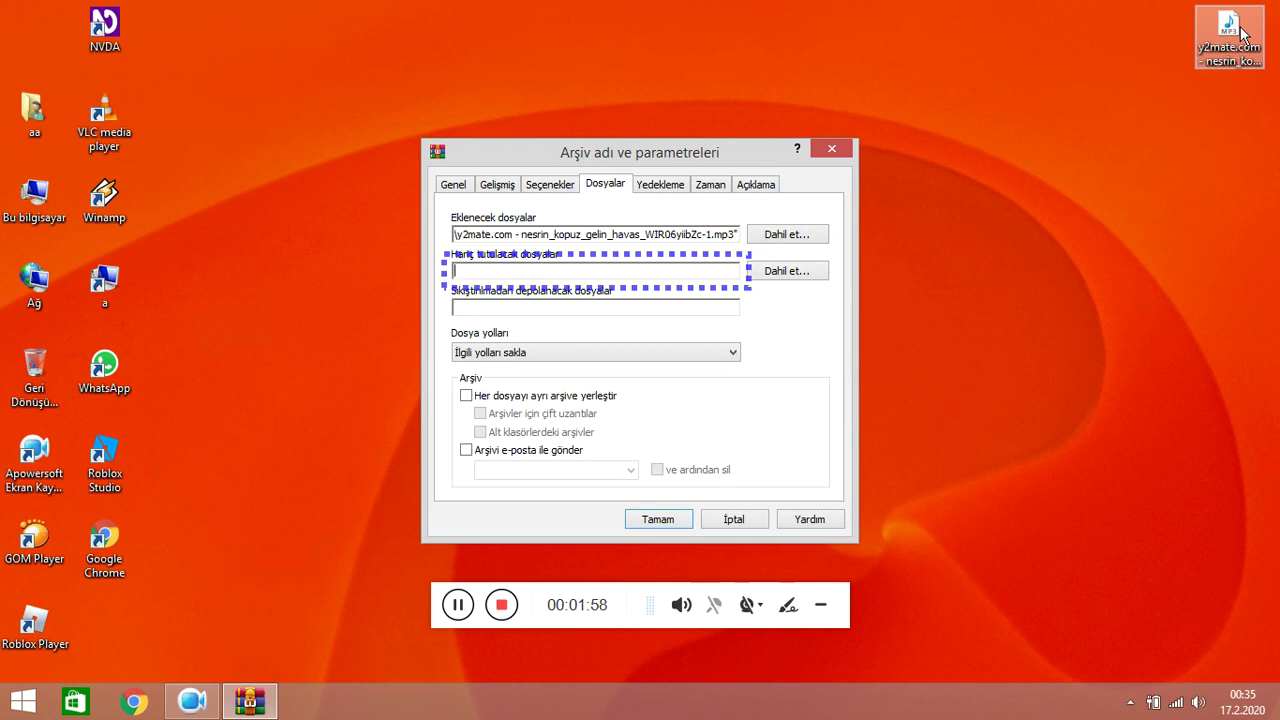
key(Tab)
key(Tab)
key(Tab)
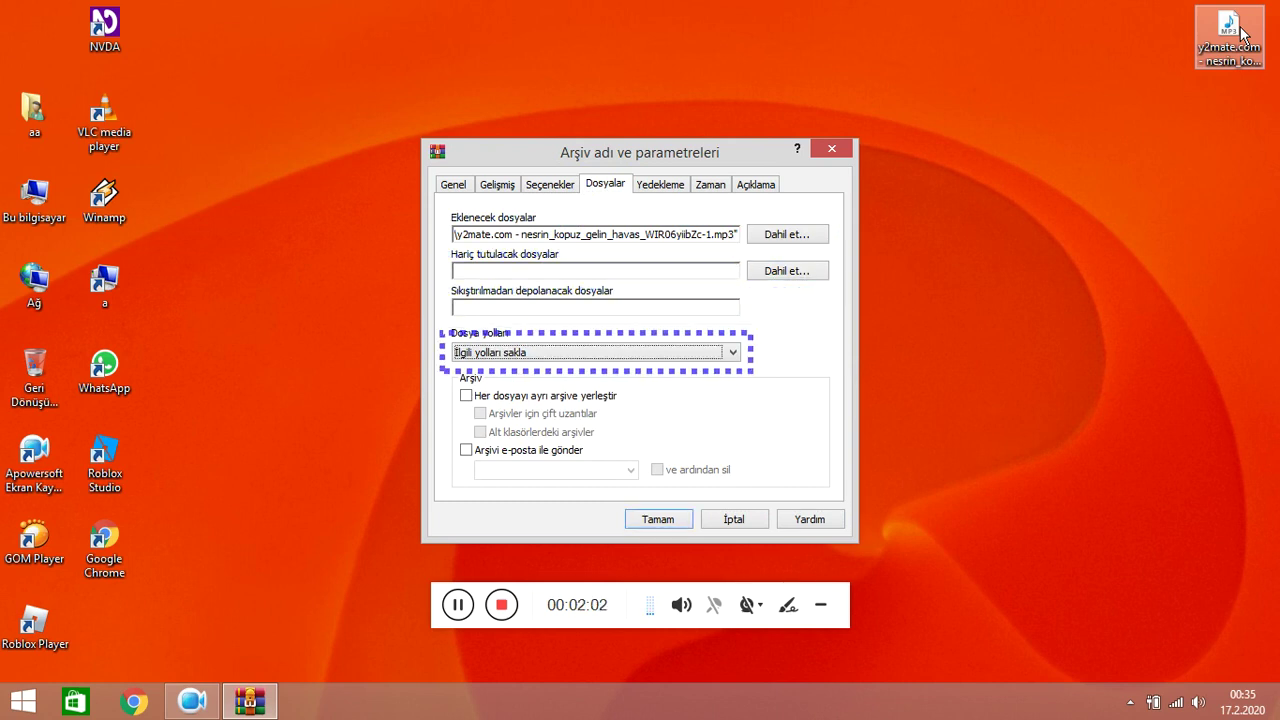
key(Down)
key(Down)
key(Down)
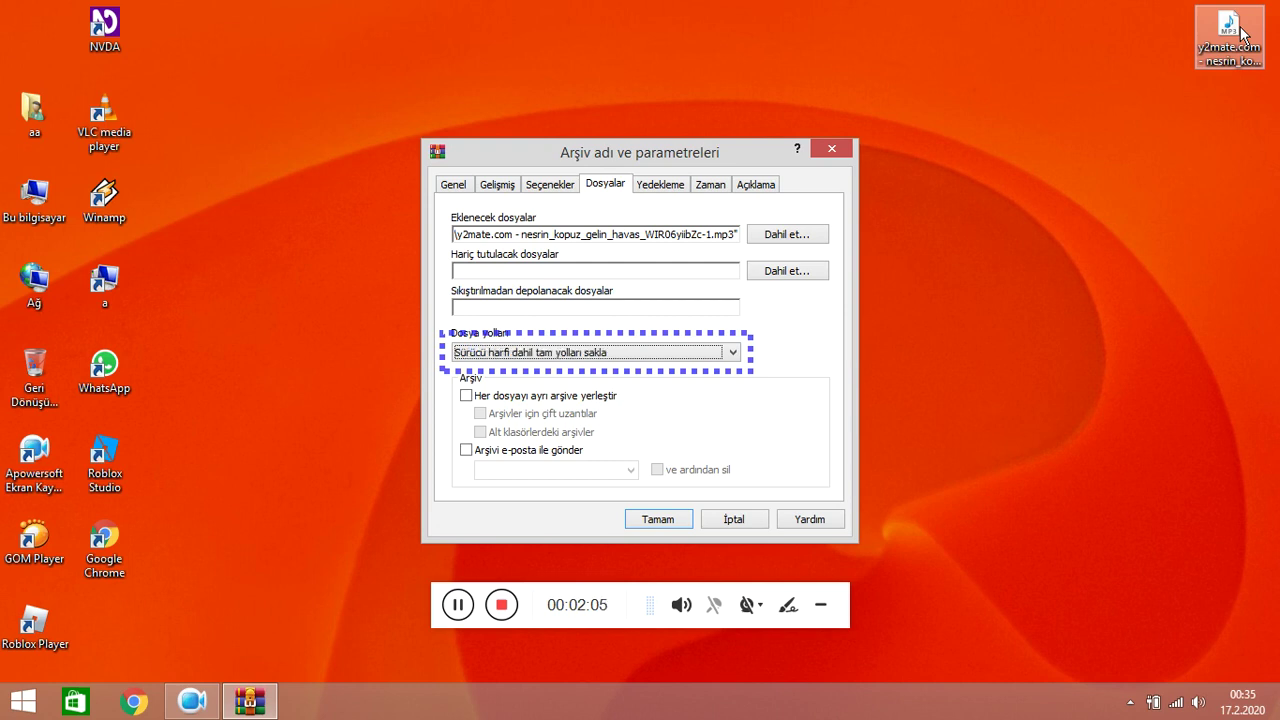
key(Tab)
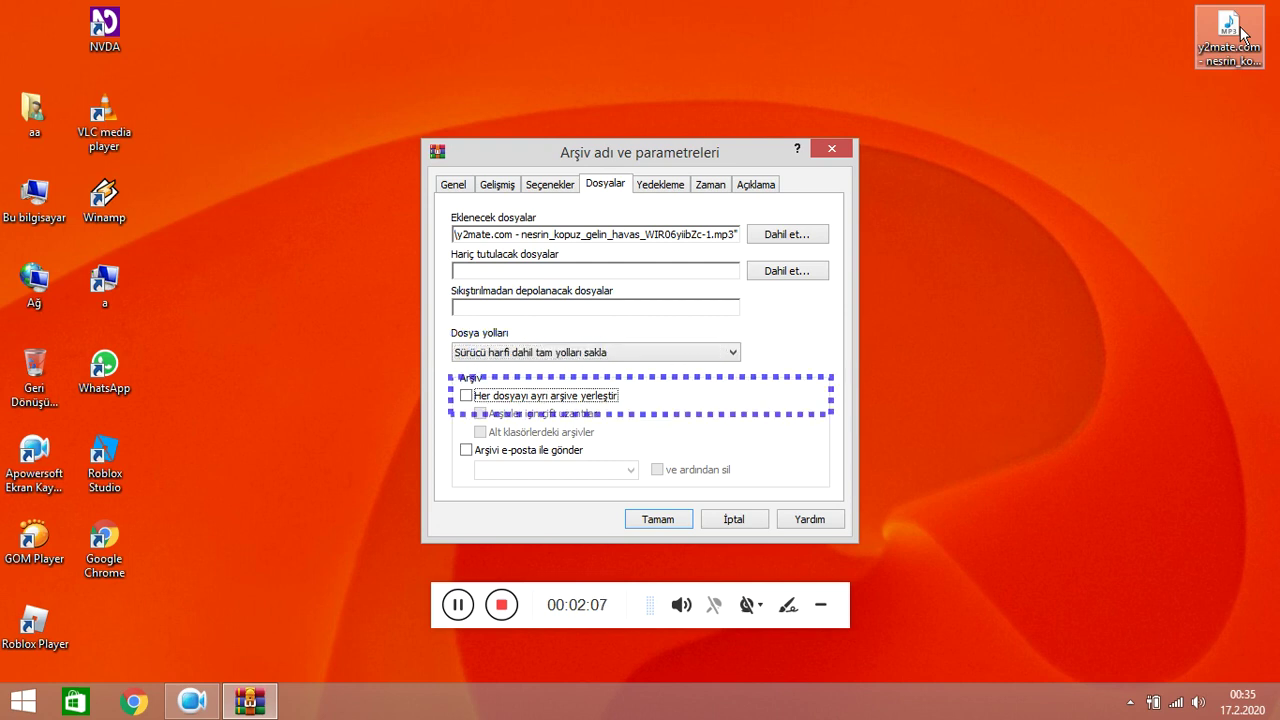
- Review the file options for placing each file in a separate archive and sending the archive by e-mail
key(Tab)
key(Tab)
key(Tab)
key(Tab)
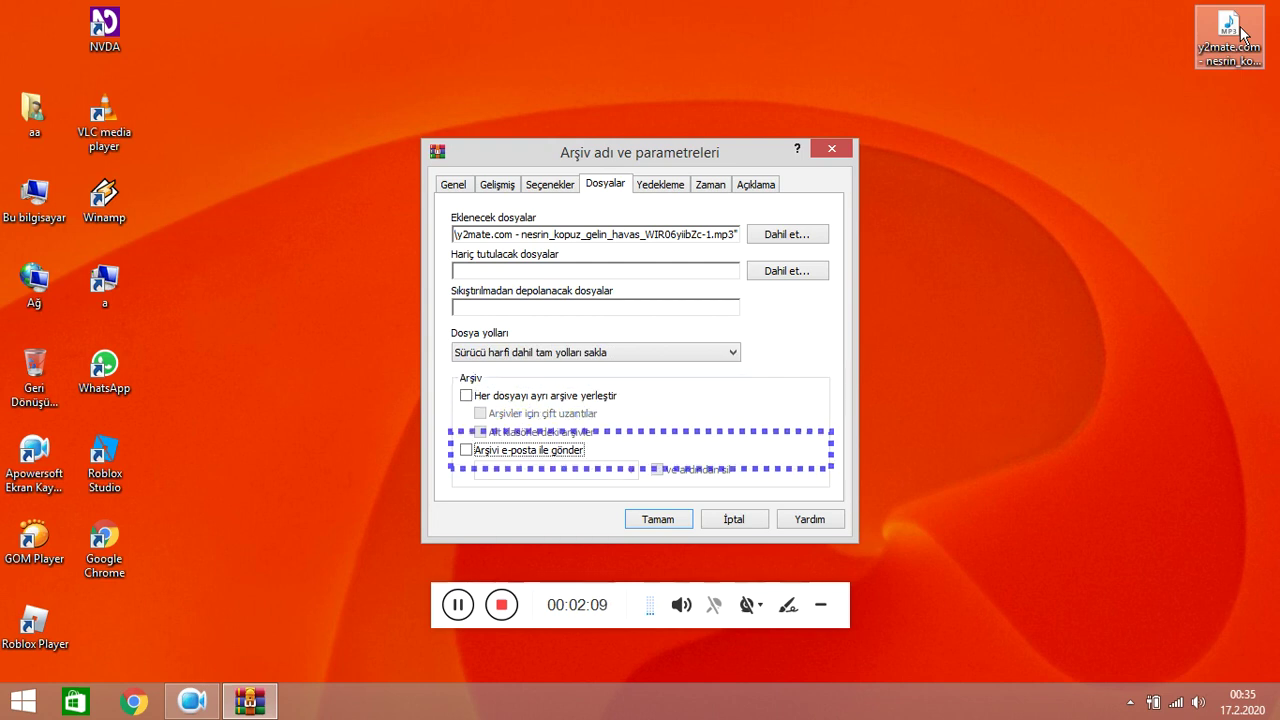
key(Tab)
key(Tab)
key(Tab)
key(Tab)
key(Tab)
key(Tab)
key(Tab)
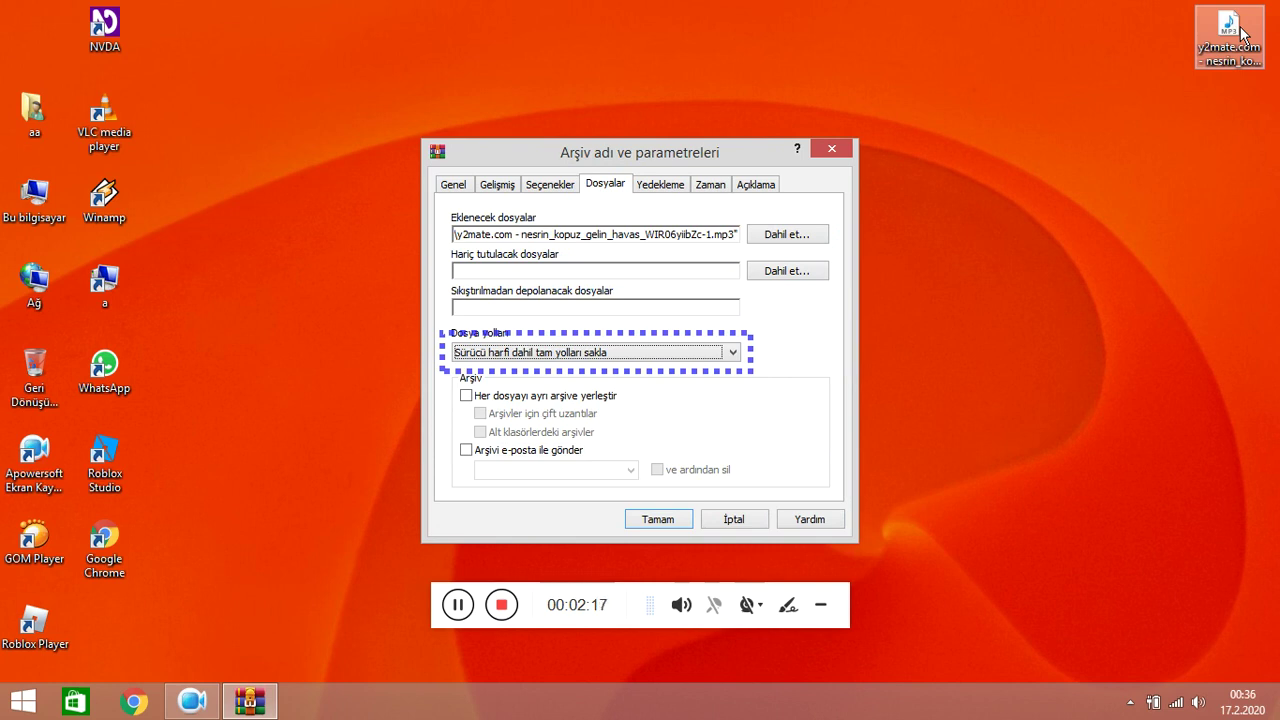
key(Tab)
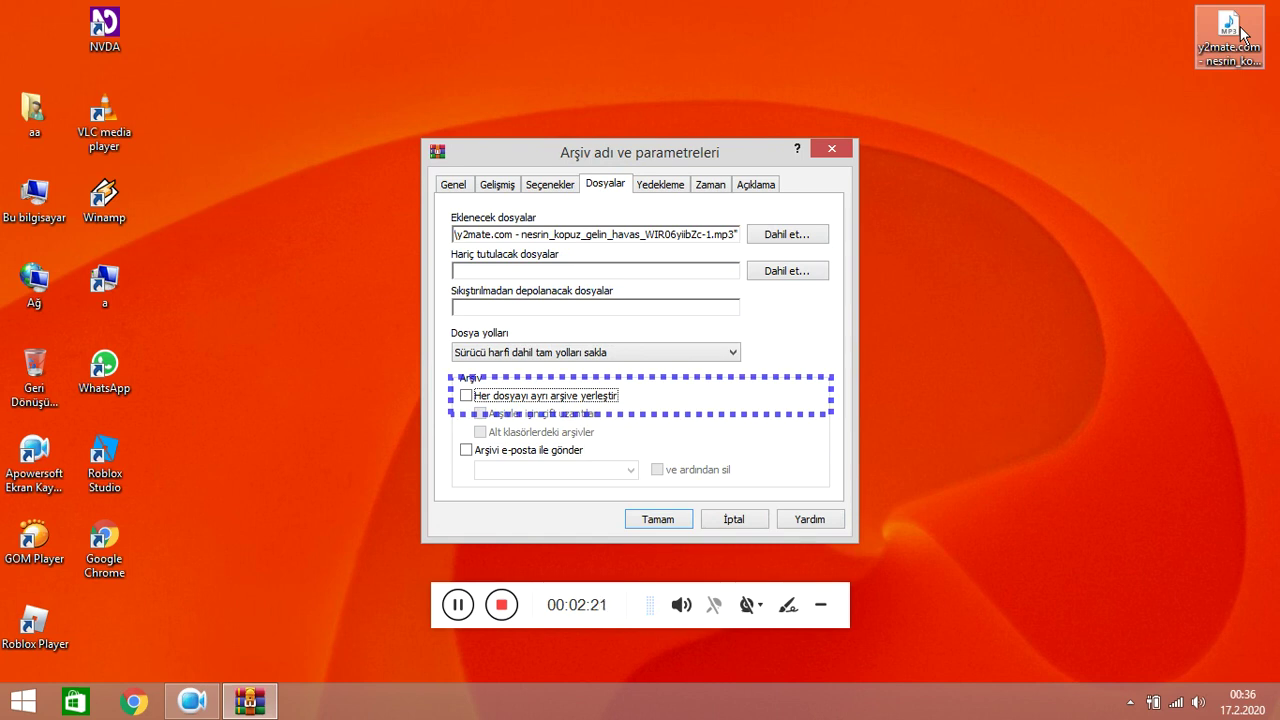
key(Tab)
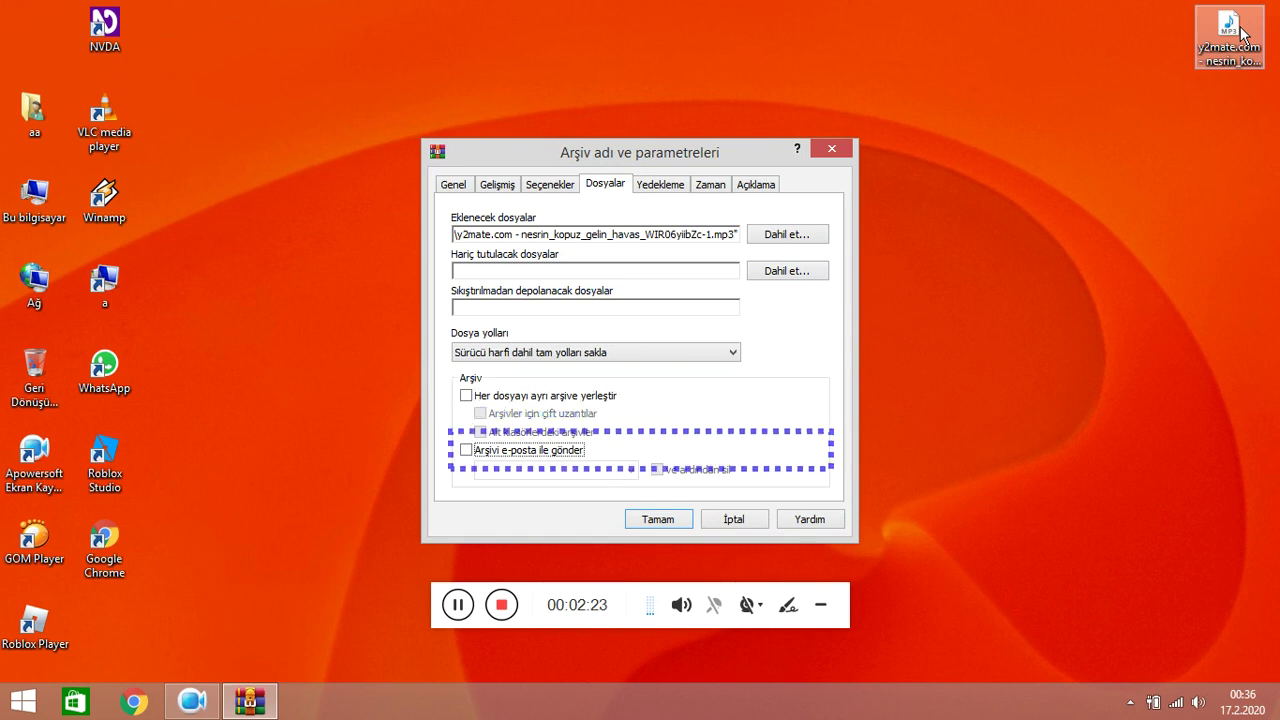
- Enable the backup options Arşivleme öncesinde hedef disk içeriklerini sil, Dosyaları sadece "Arşiv" öznitelik kümesiyle ekle and Sıkıştırma sonrasında "Arşiv" özniteliğini temizle
key(Tab)
key(Tab)
key(Tab)
key(Tab)
key(Right)
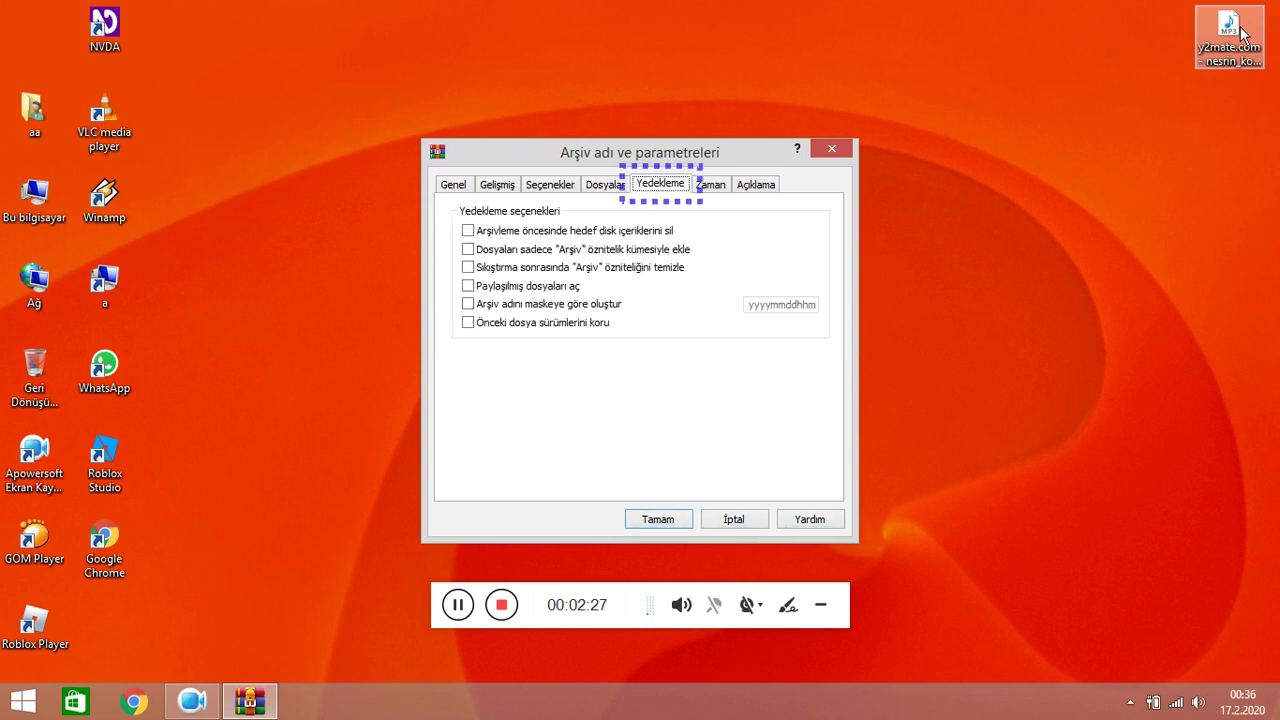
key(Tab)
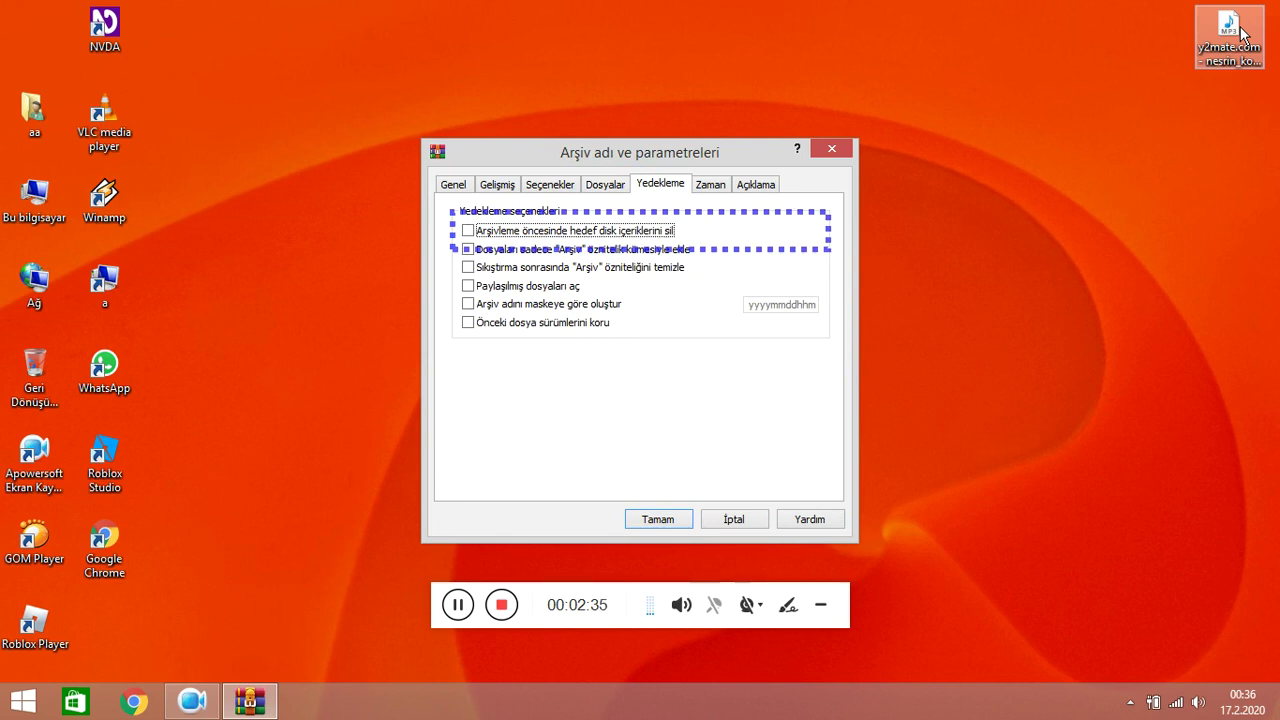
key(space)
key(Tab)
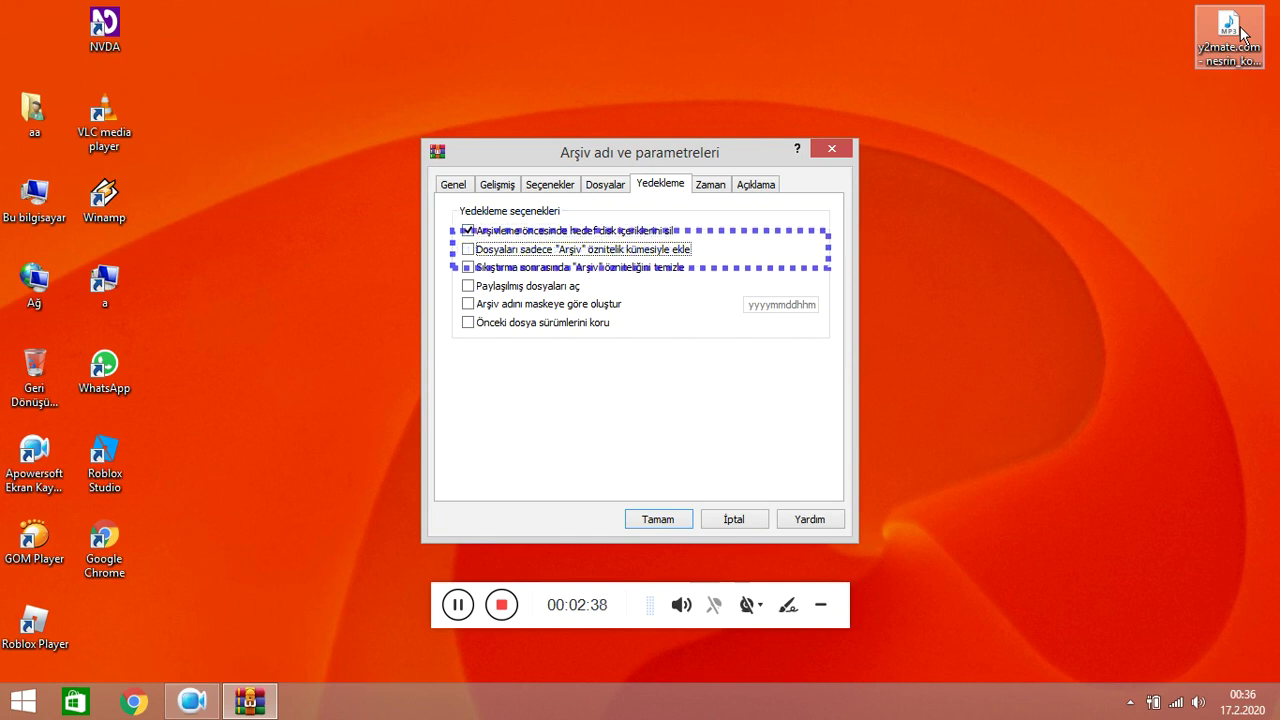
key(space)
key(Tab)
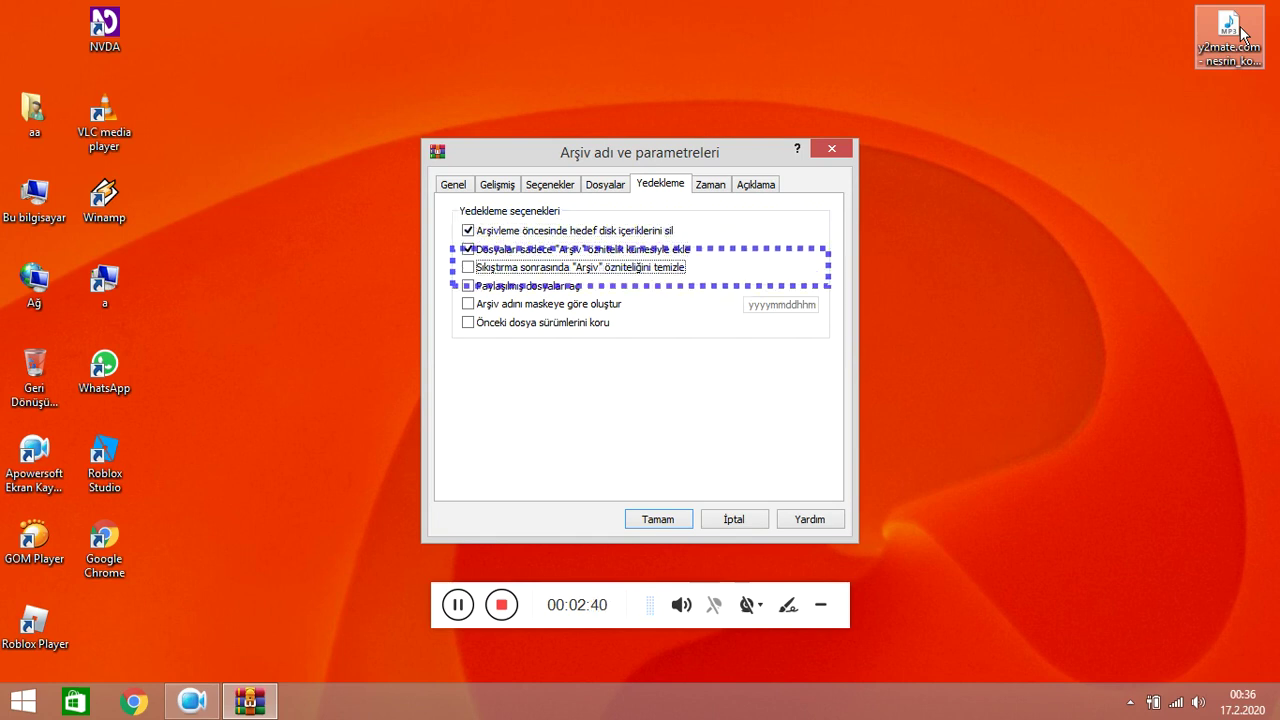
key(space)
key(Tab)
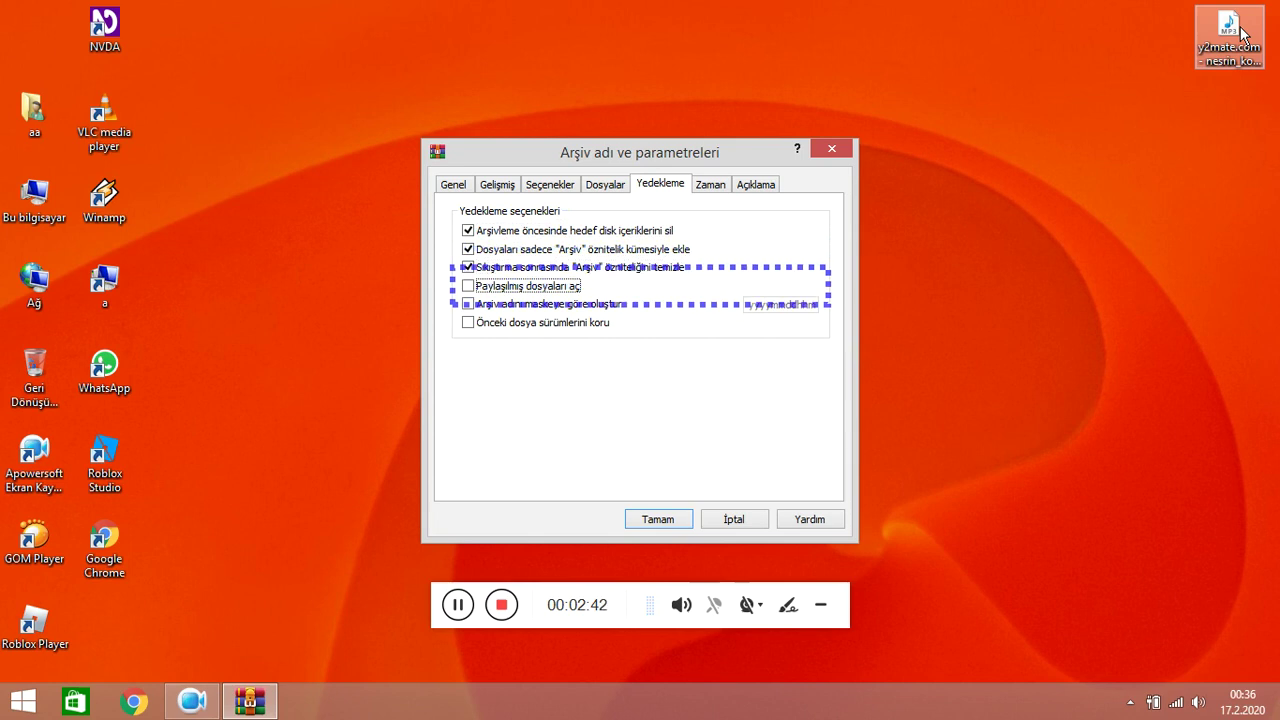
key(Tab)
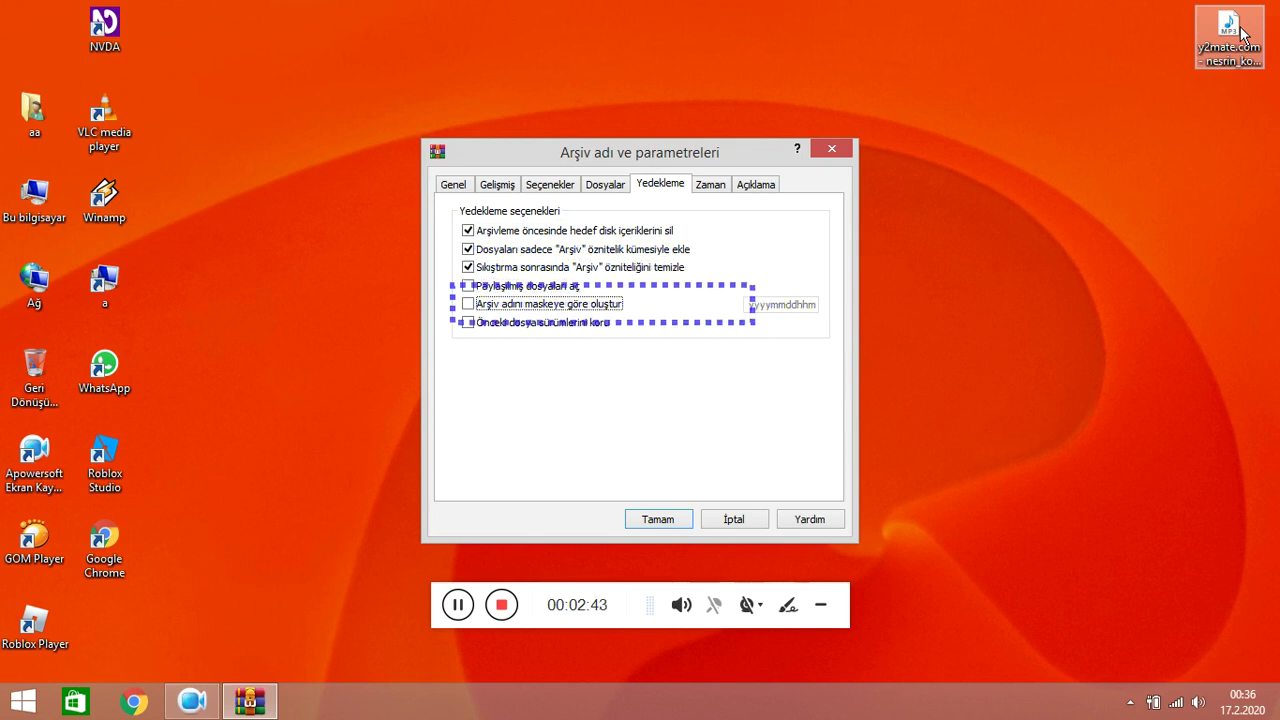
- Enable the file time options Oluşma zamanını sakla, Son erişim zamanını sakla and Kaynak dosyaları son erişim zamanını koru
key(Tab)
key(Tab)
key(Tab)
key(Tab)
key(Tab)
key(Right)
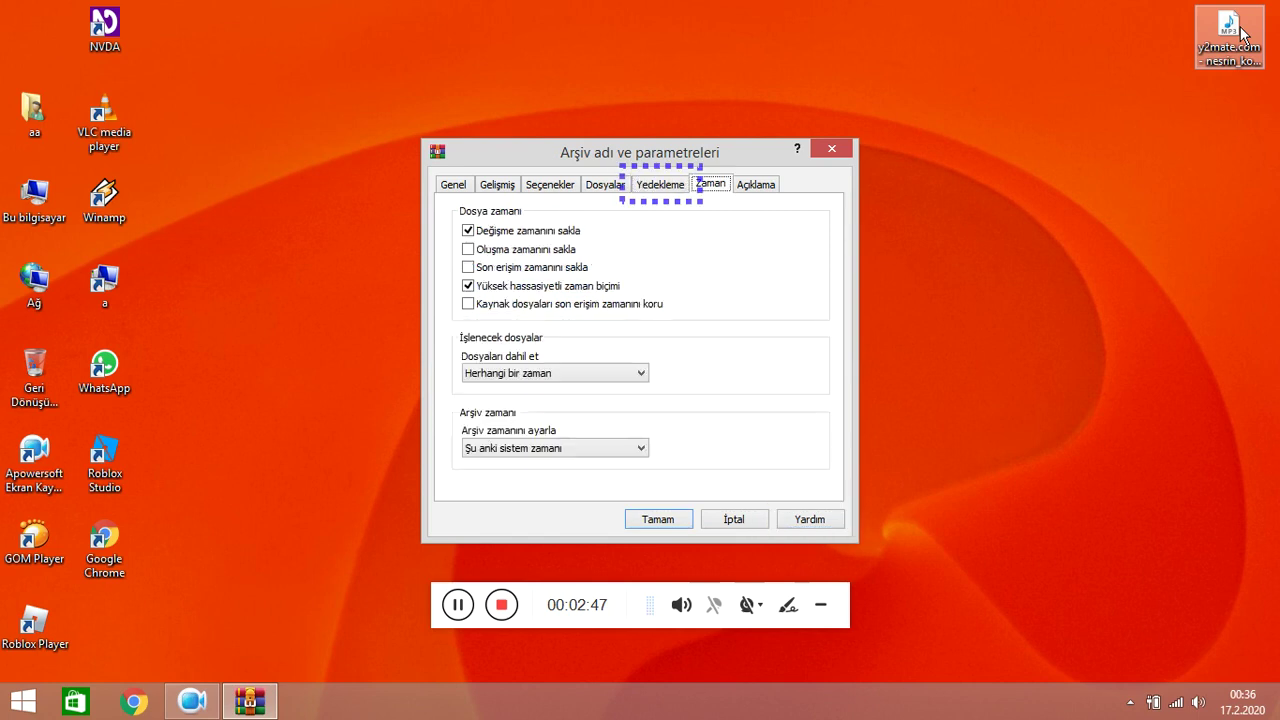
key(Tab)
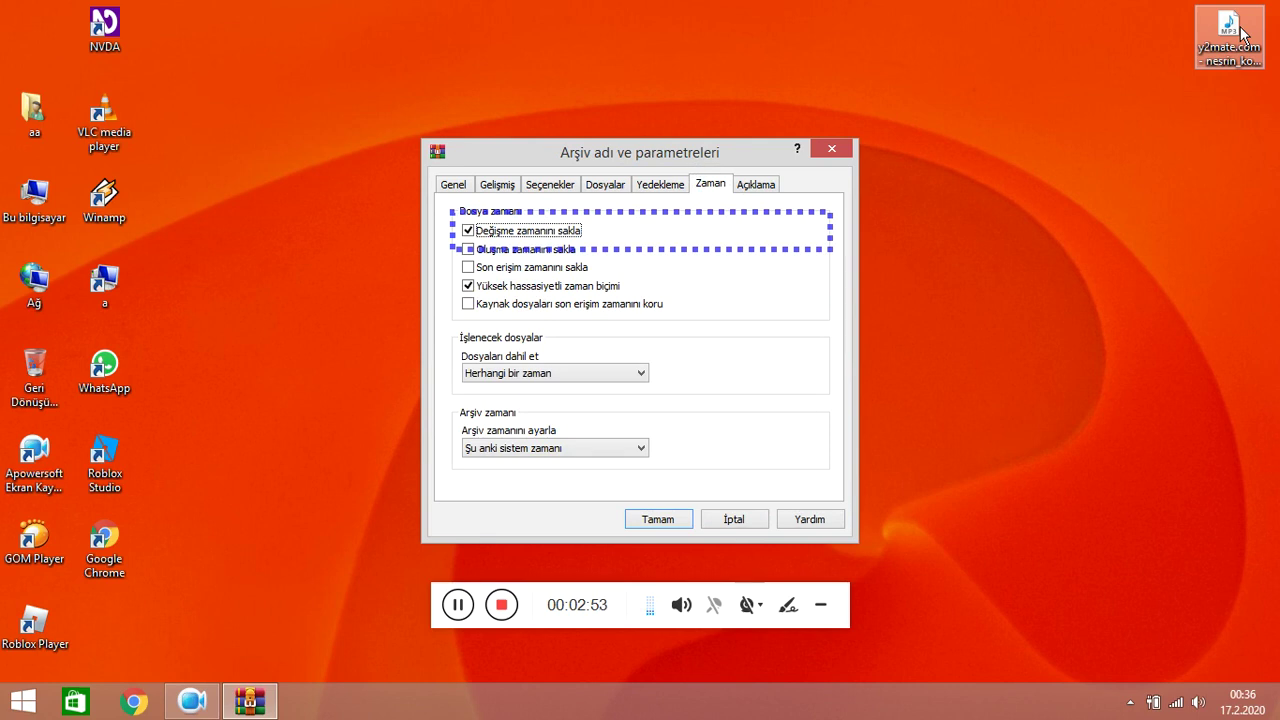
key(Tab)
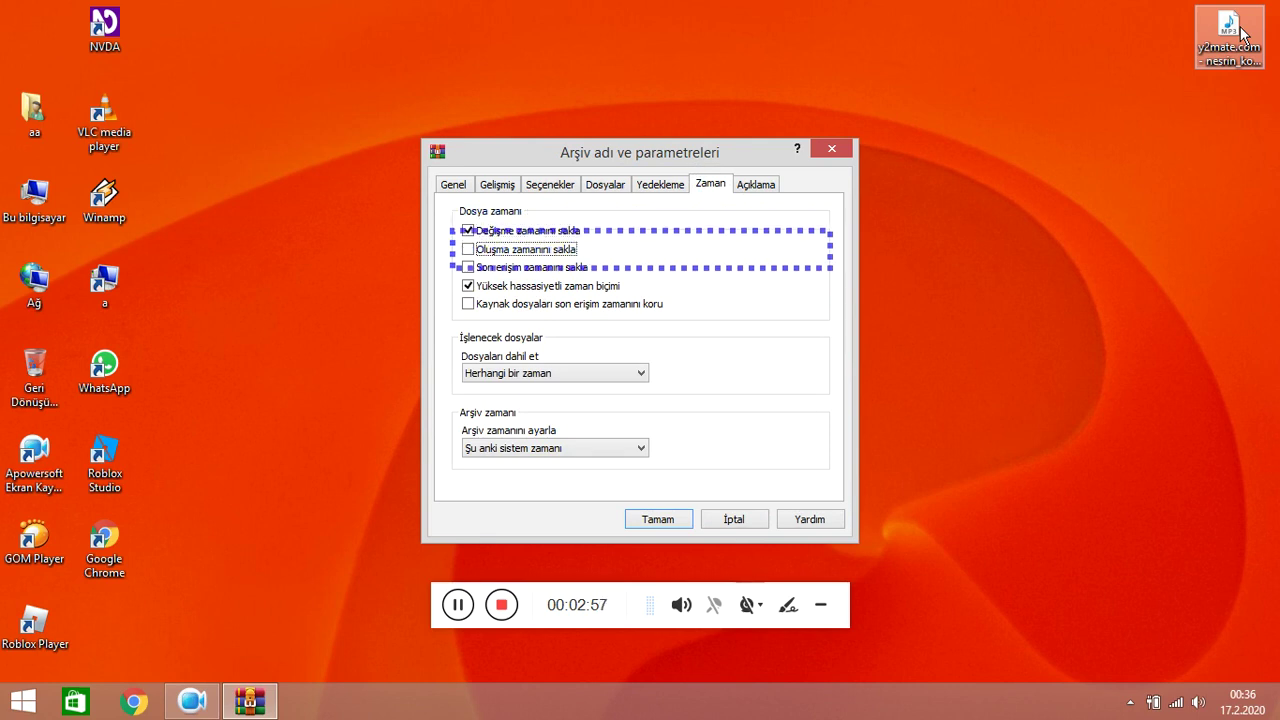
key(space)
key(Tab)
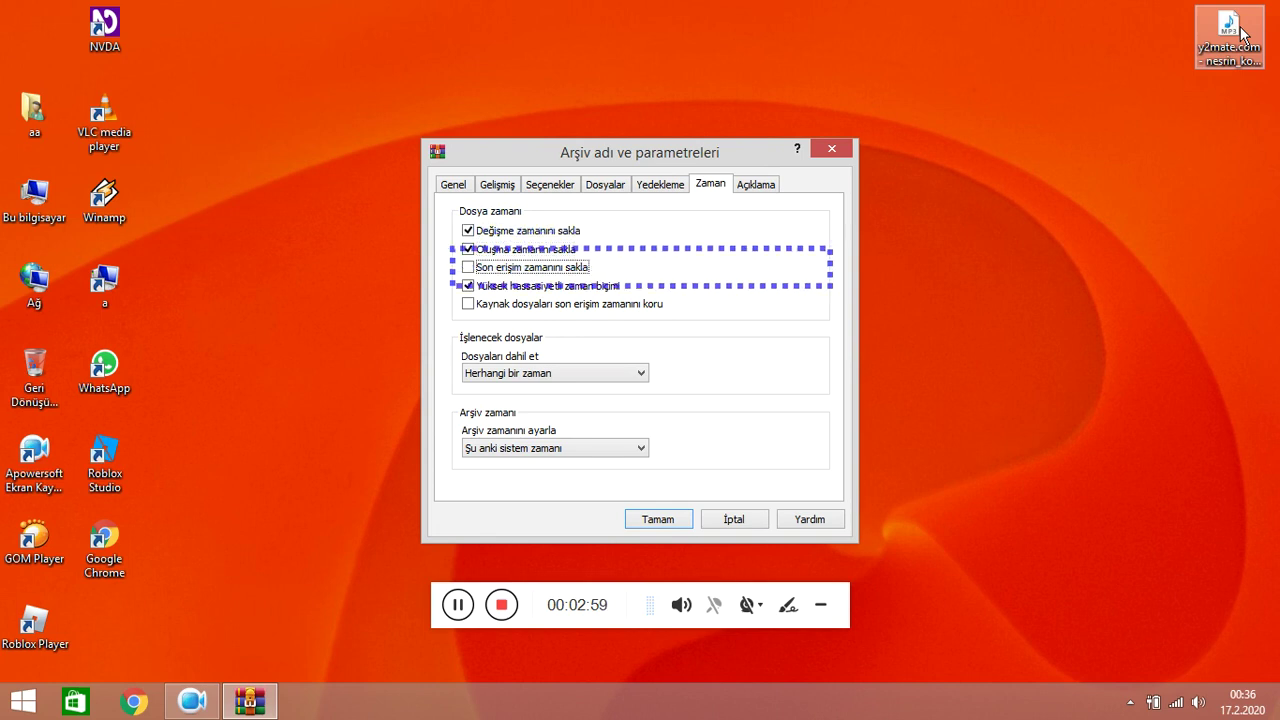
key(space)
key(Tab)
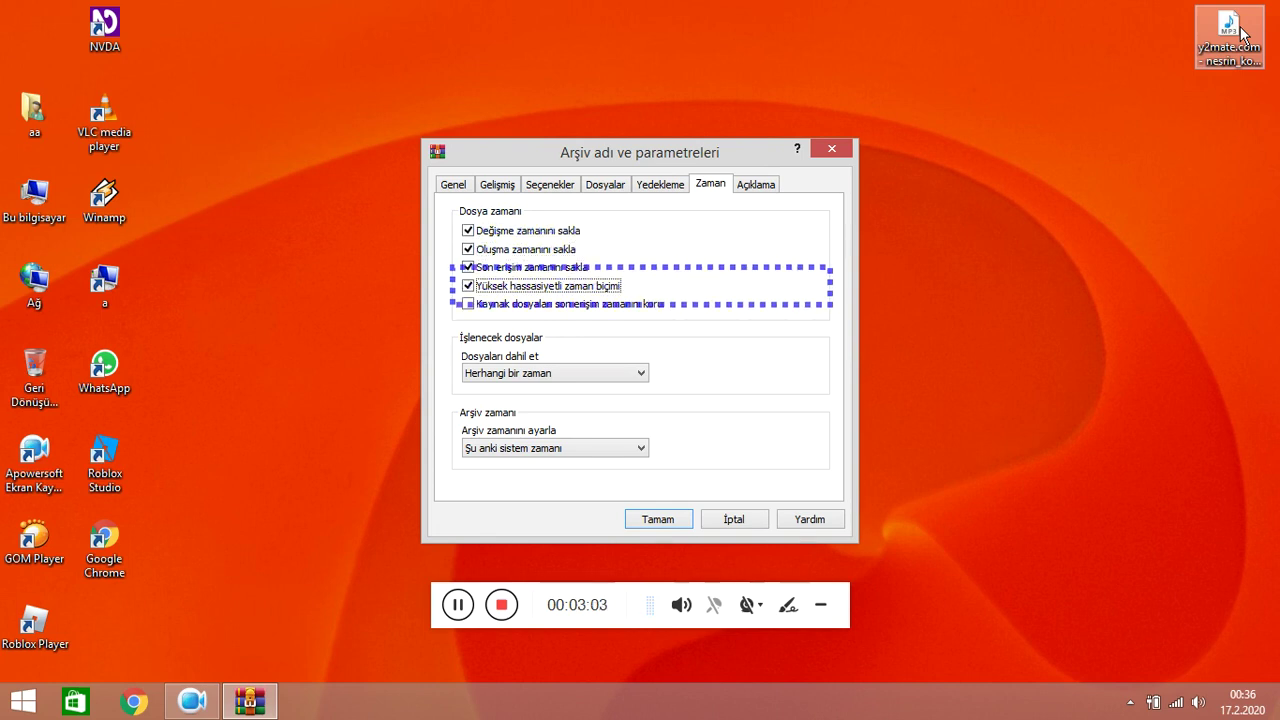
key(Tab)
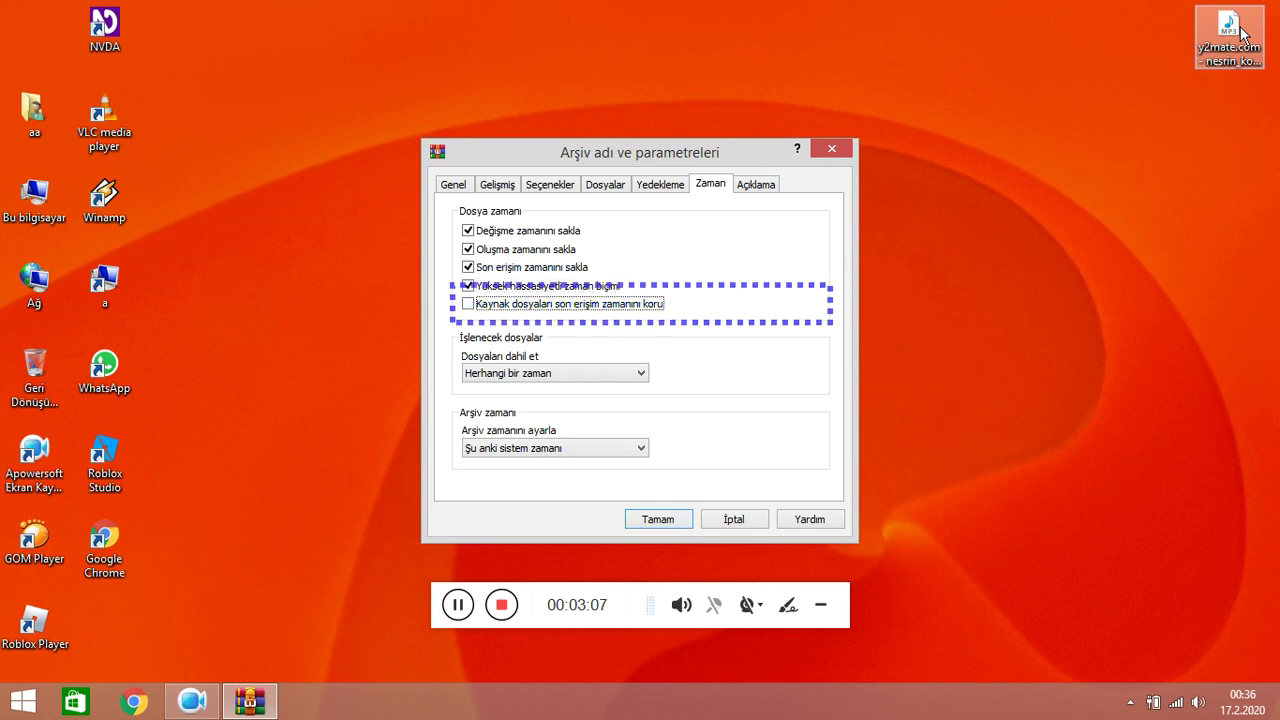
key(space)
key(Tab)
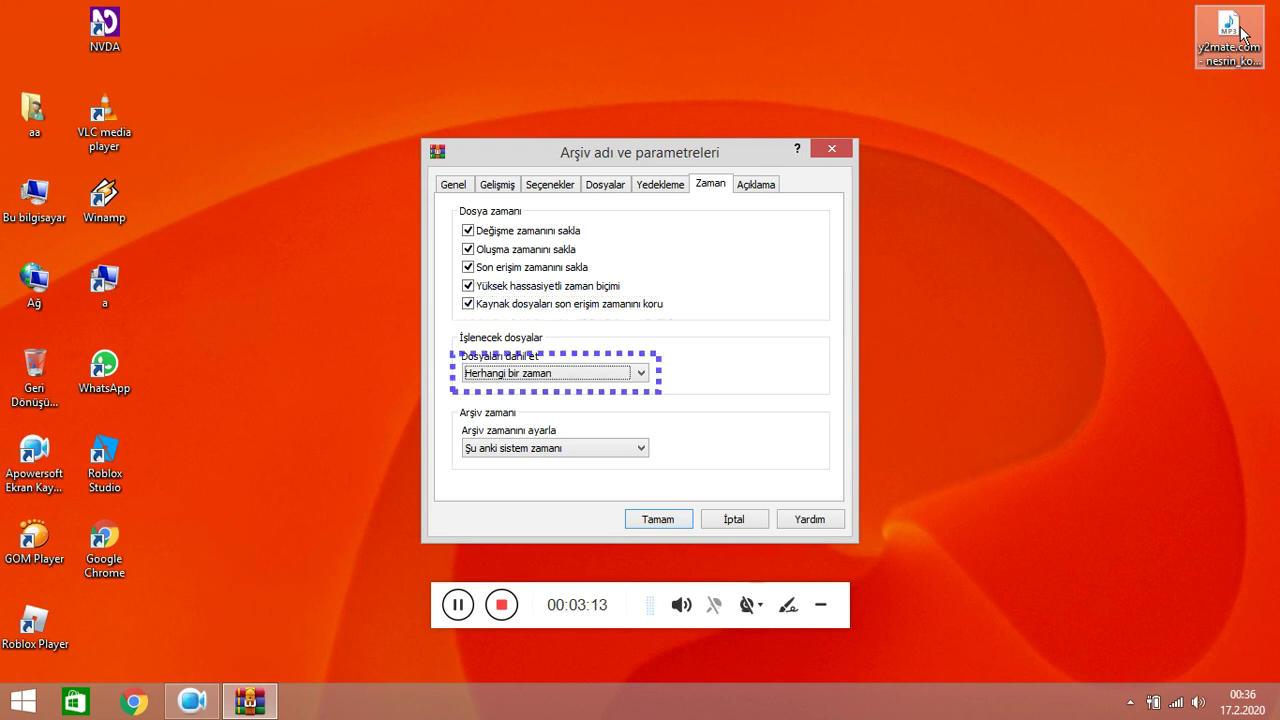
- Go through the remaining time settings and the comment (Açıklama) page, and create the archive with the configured options
key(Tab)
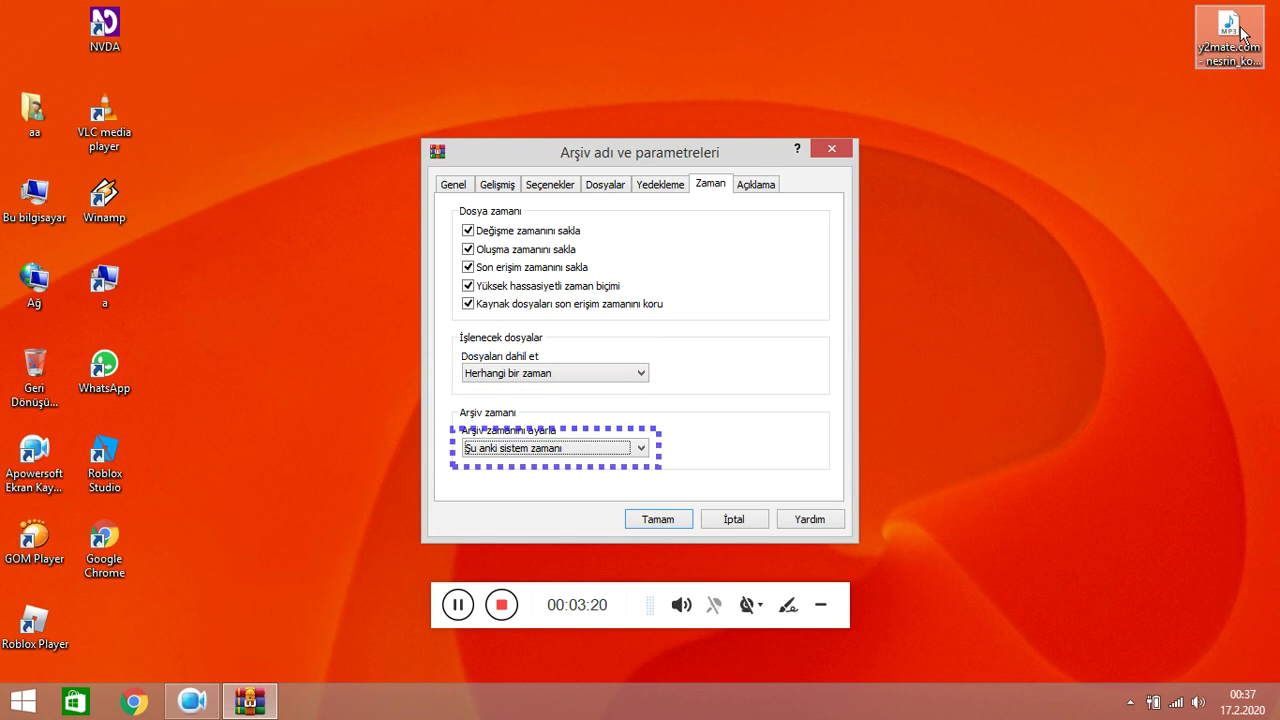
key(Tab)
key(Tab)
key(Tab)
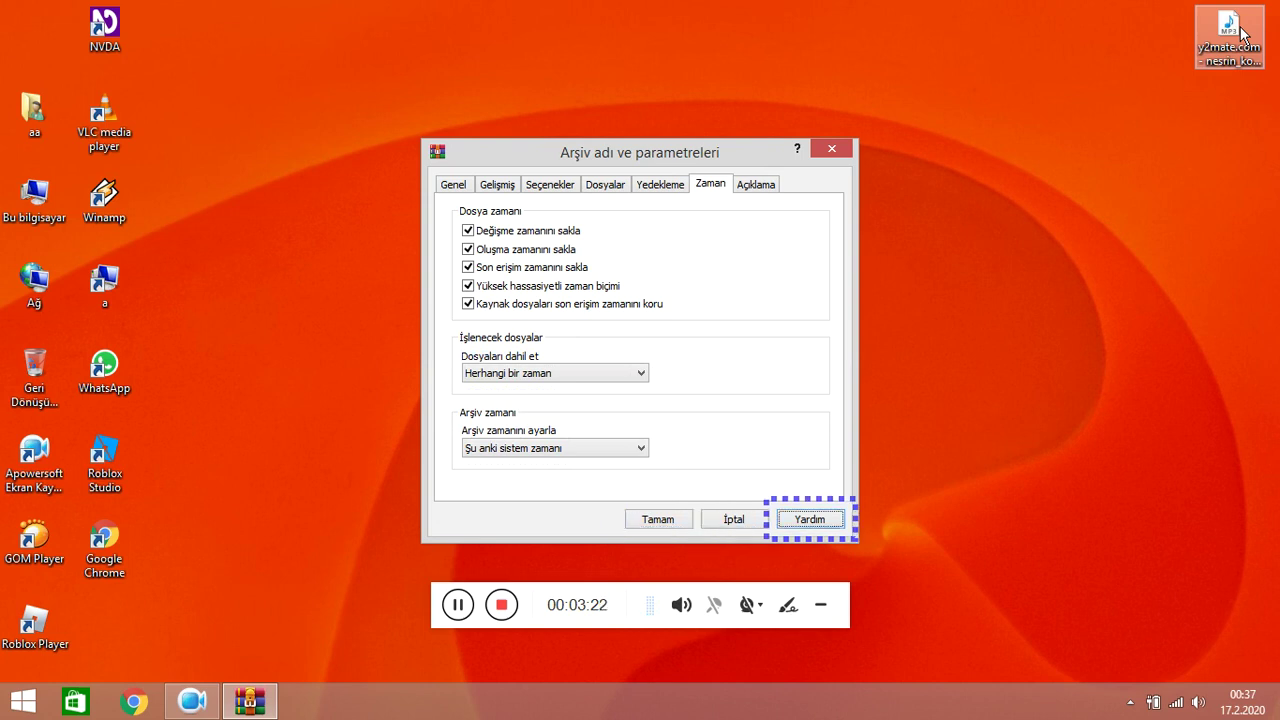
key(Tab)
key(Right)
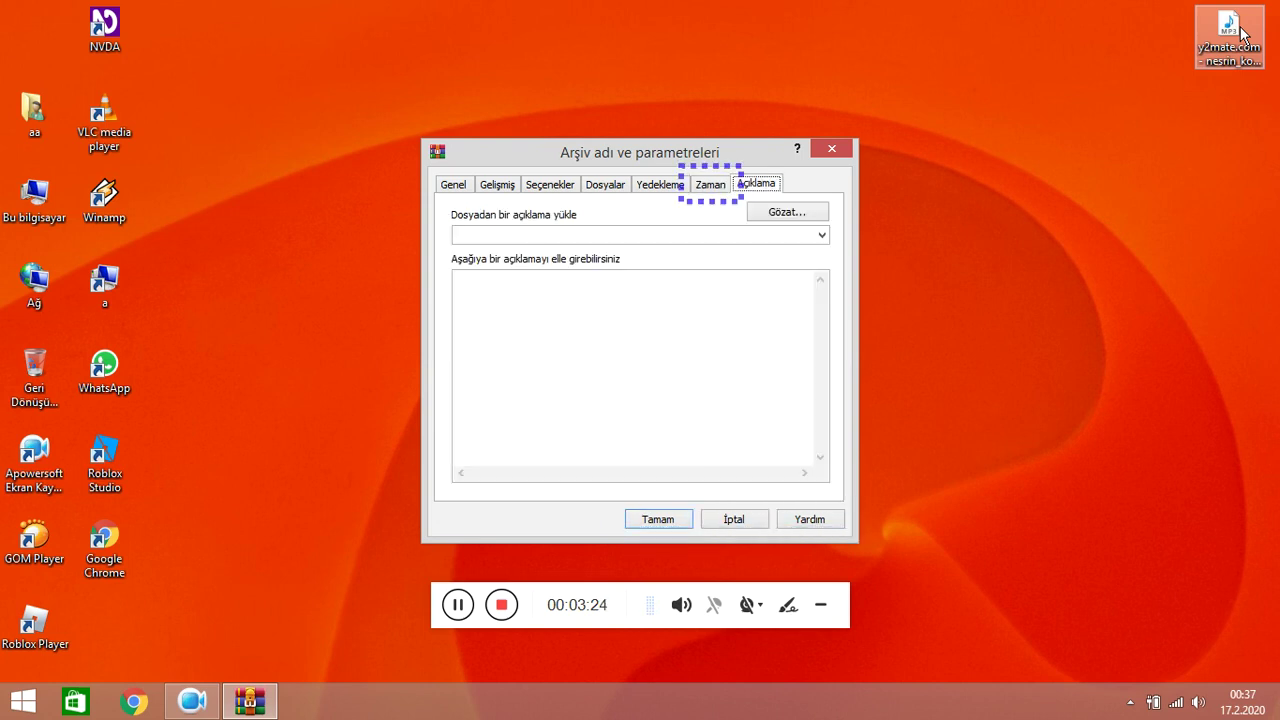
key(Tab)
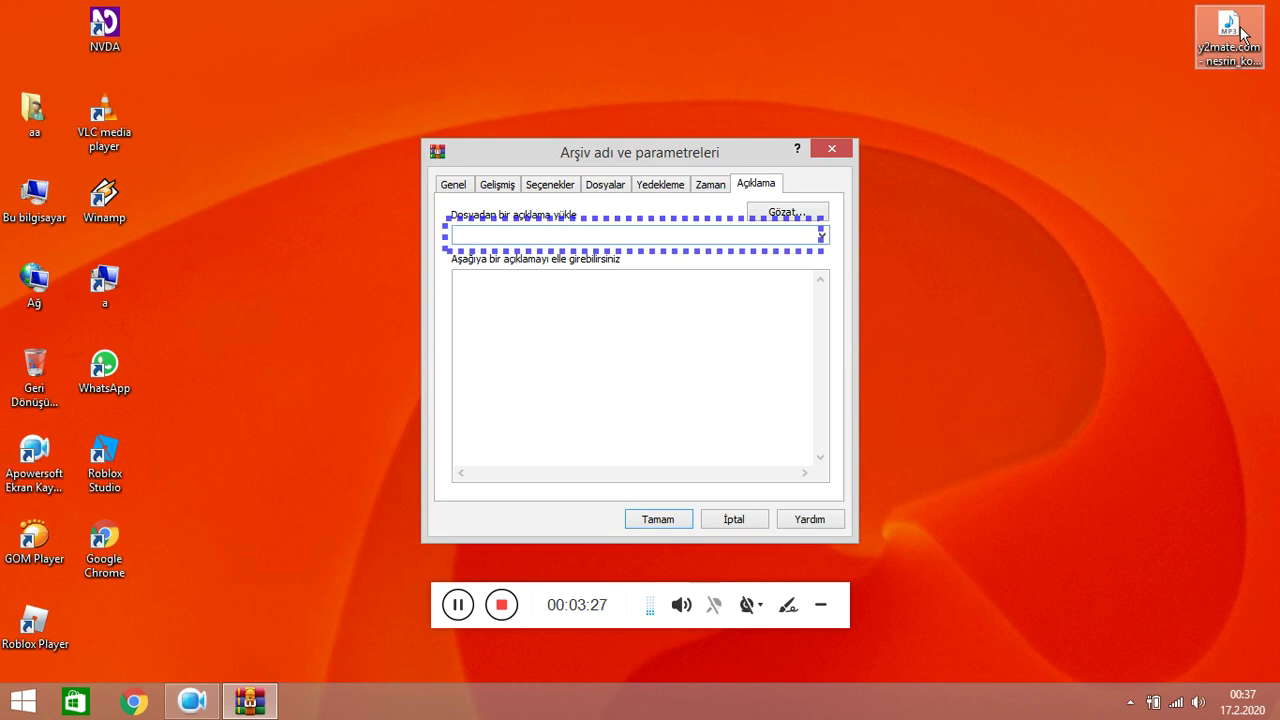
key(Tab)
key(Tab)
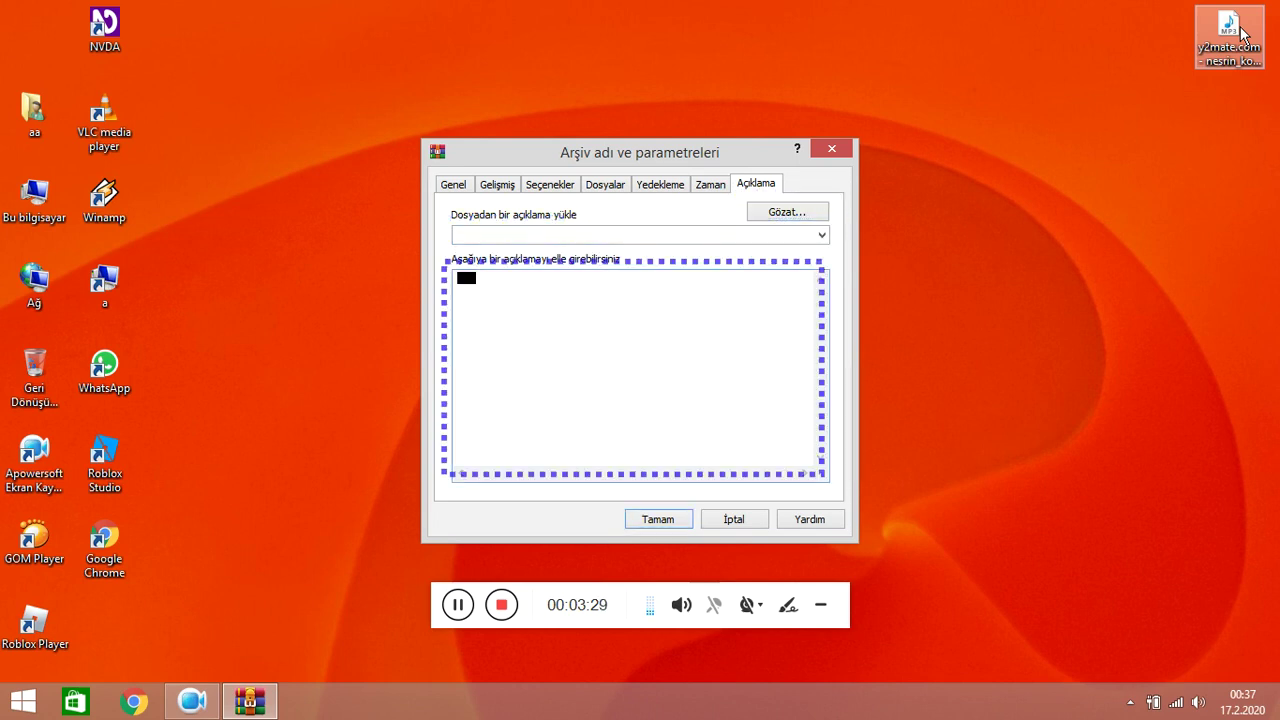
key(Tab)
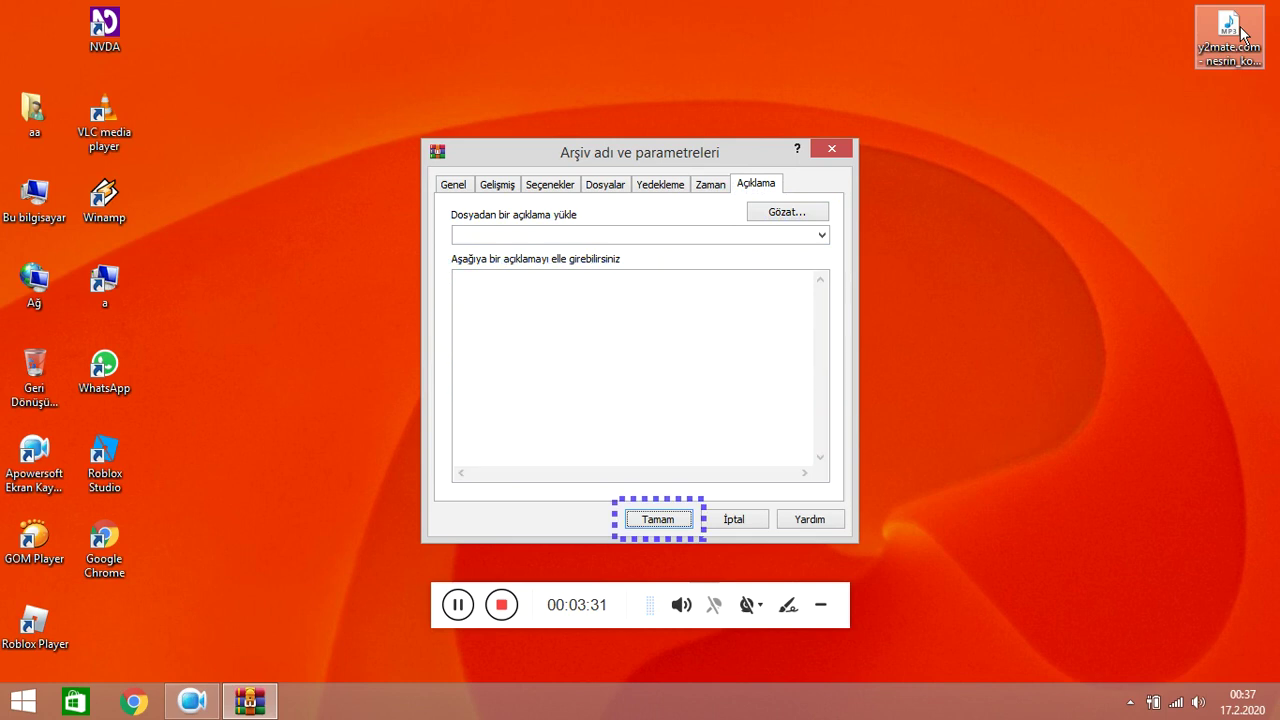
key(Return)
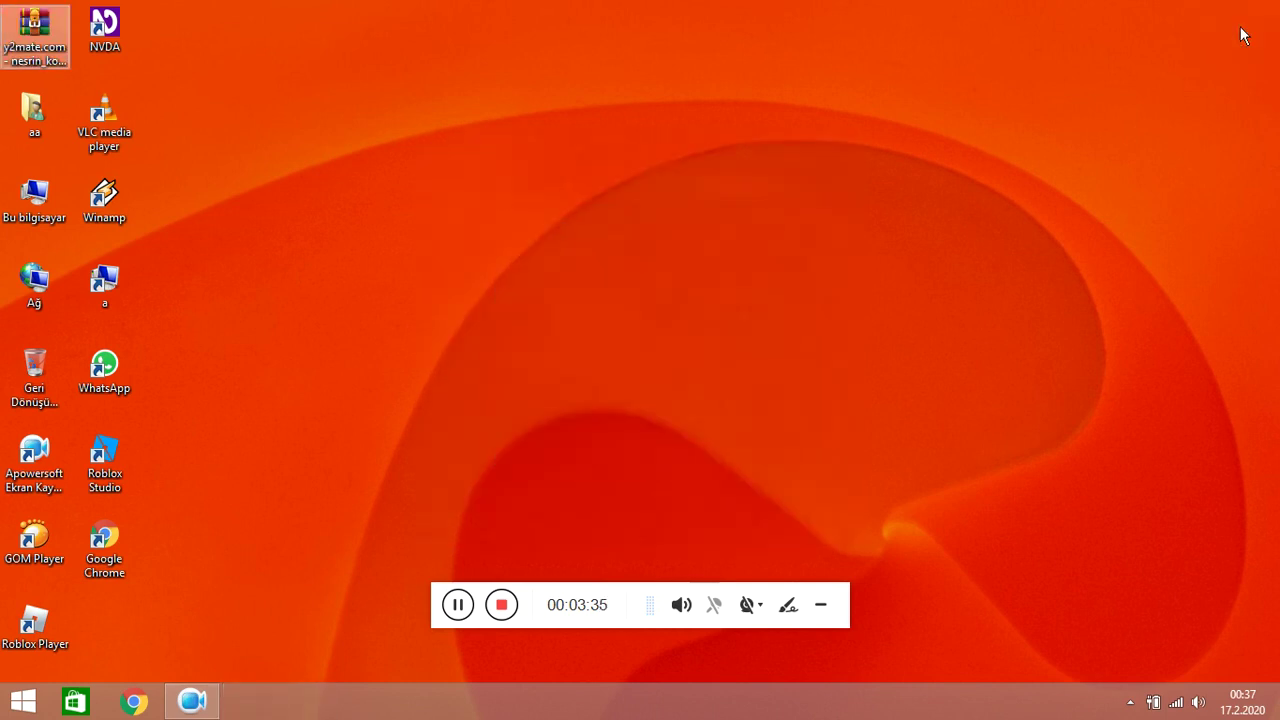
- Locate and select the newly created RAR archive among the desktop icons
click(1243, 35)
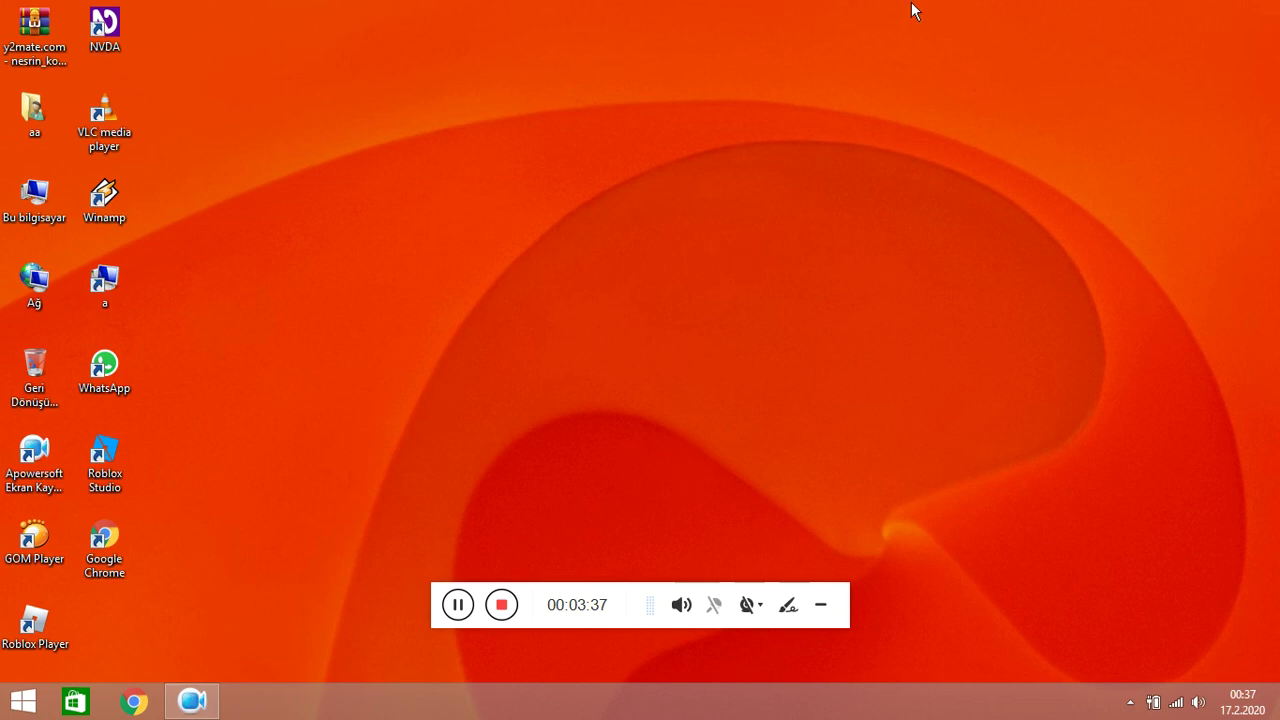
key(v)
key(Up)
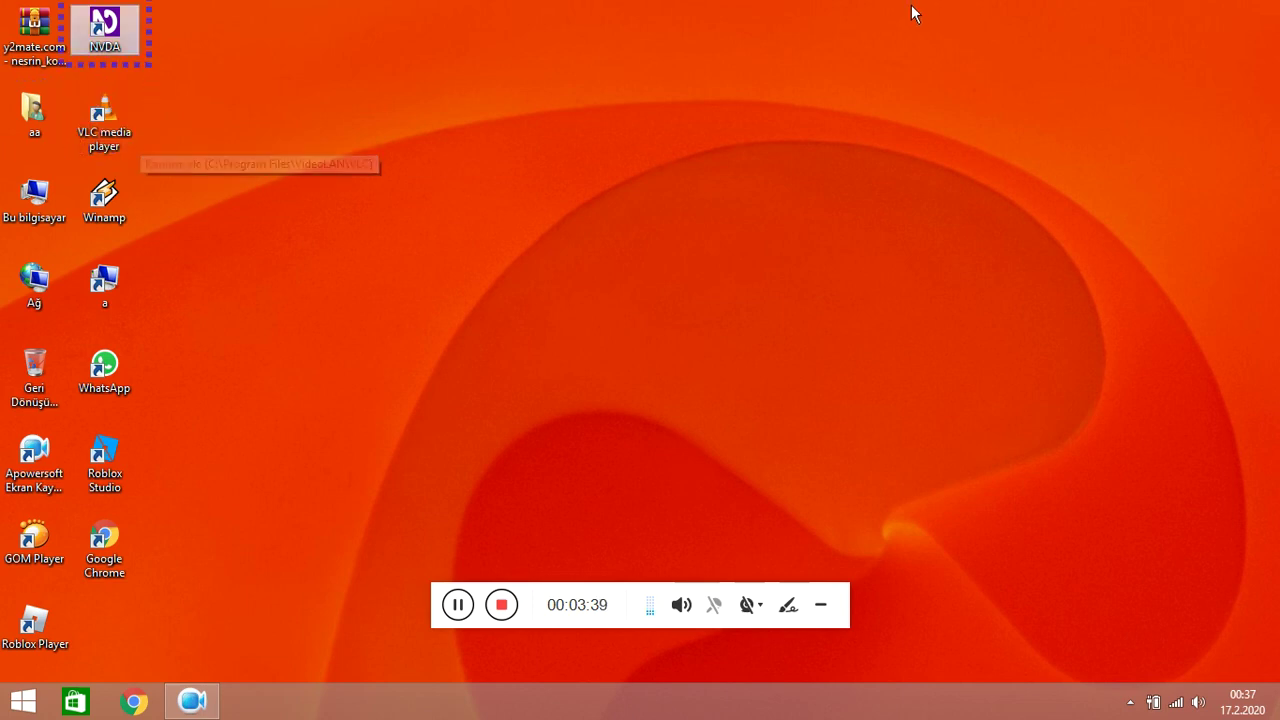
key(Down)
key(Down)
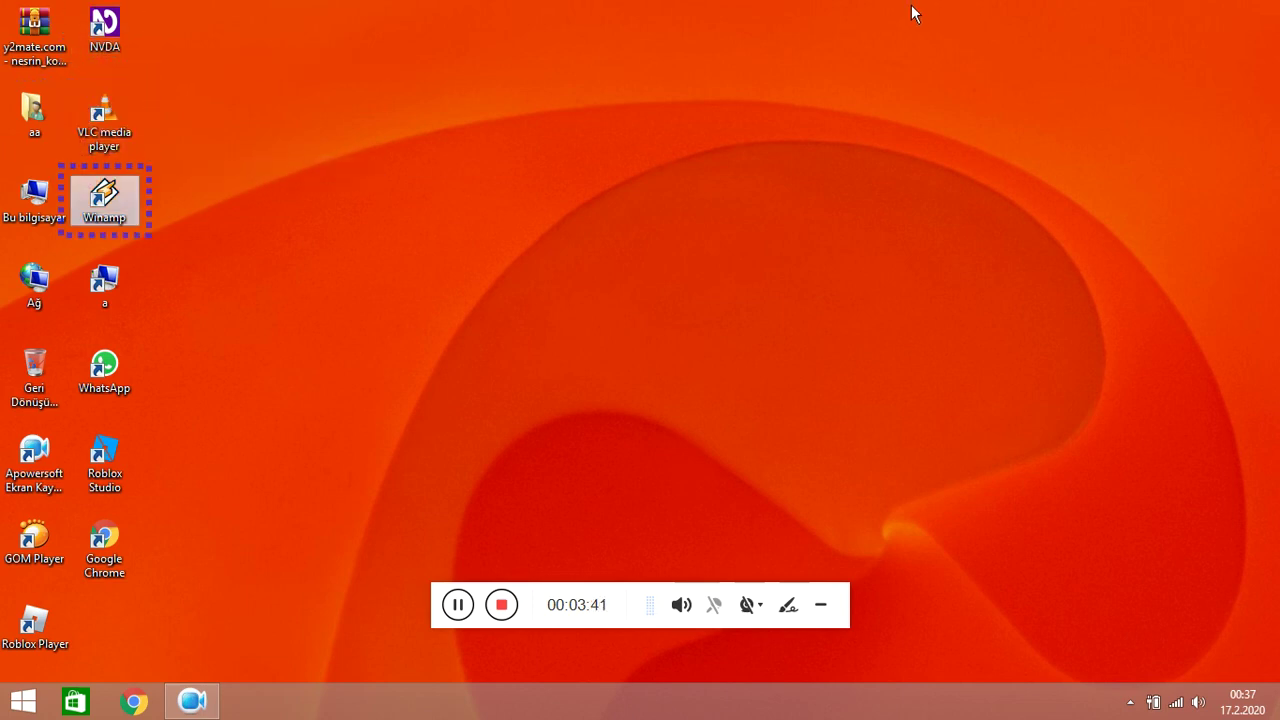
key(Down)
key(Down)
key(Down)
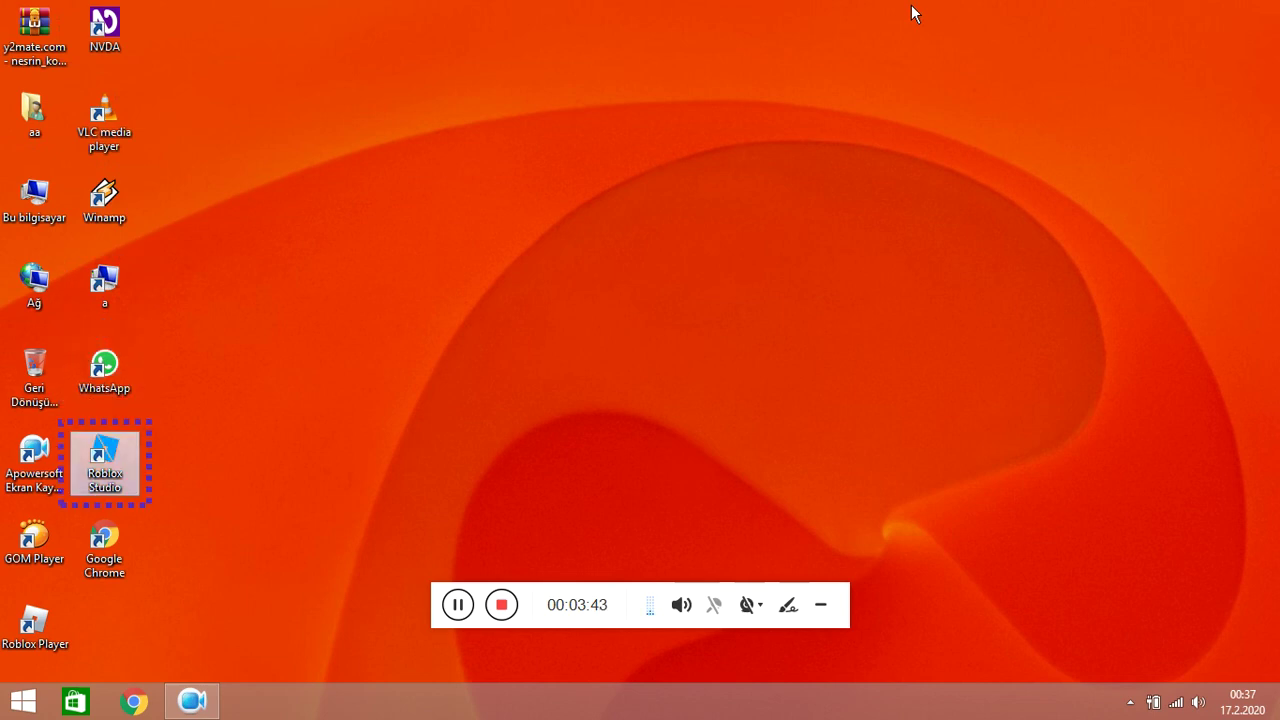
key(Down)
key(Down)
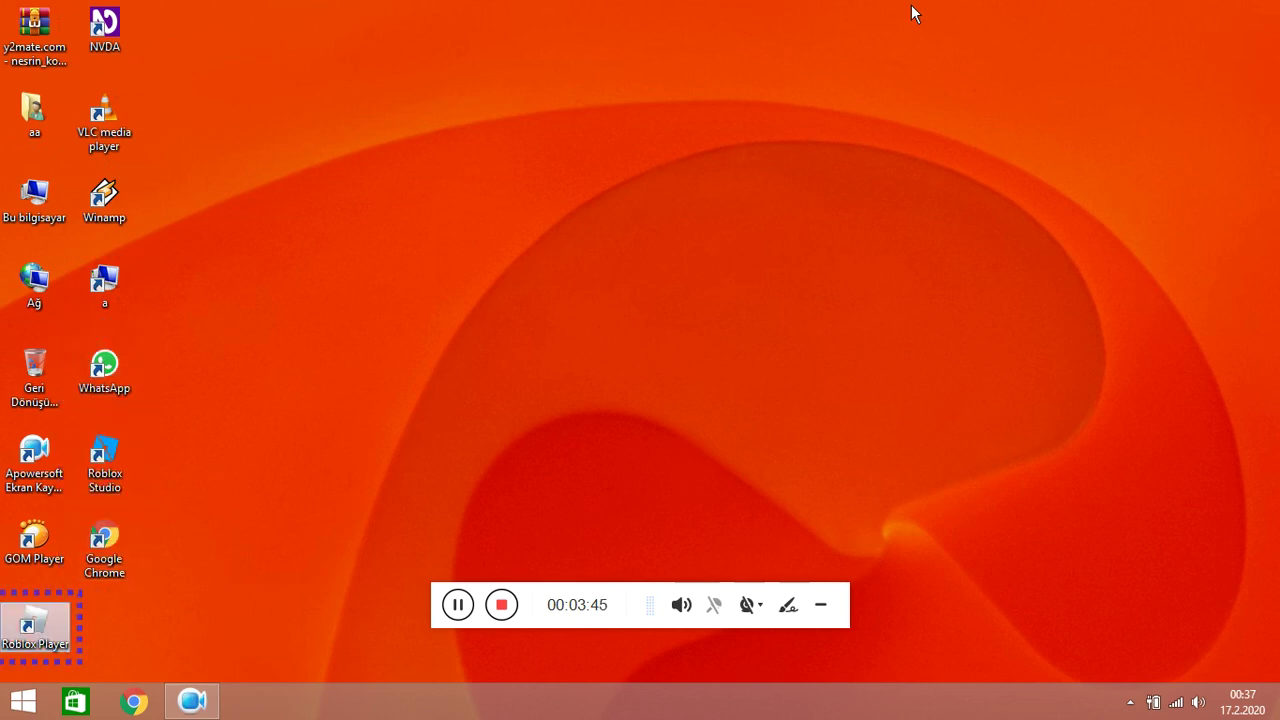
key(Up)
key(Up)
key(Up)
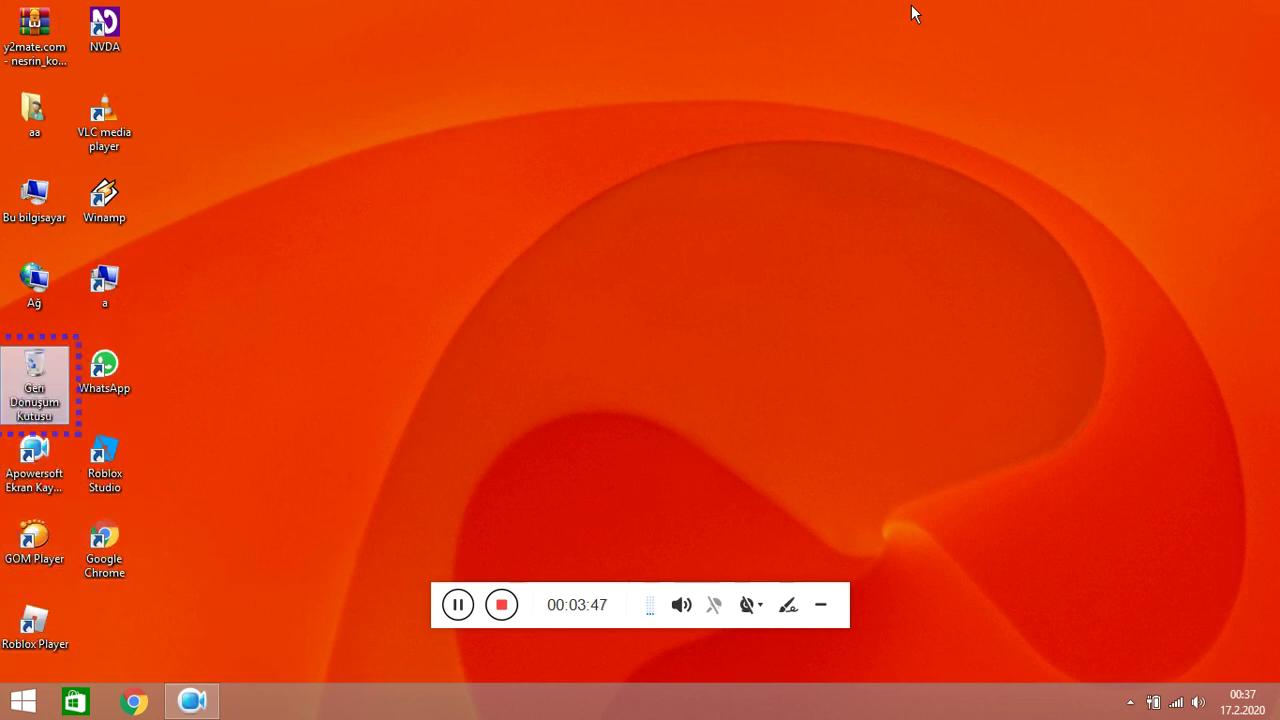
key(Up)
key(Up)
key(Up)
key(Up)
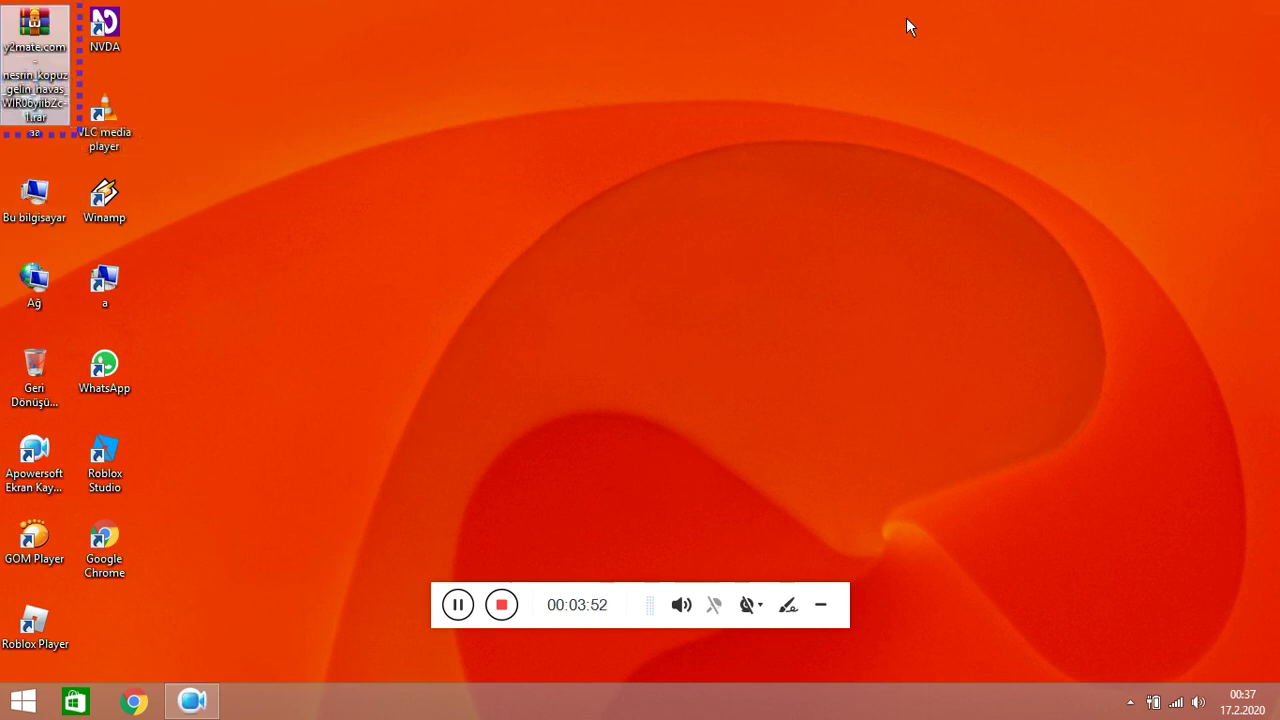
- Open the RAR archive's properties (Özellikler) and bring up its advanced attributes
right_click(37, 46)
key(Up)
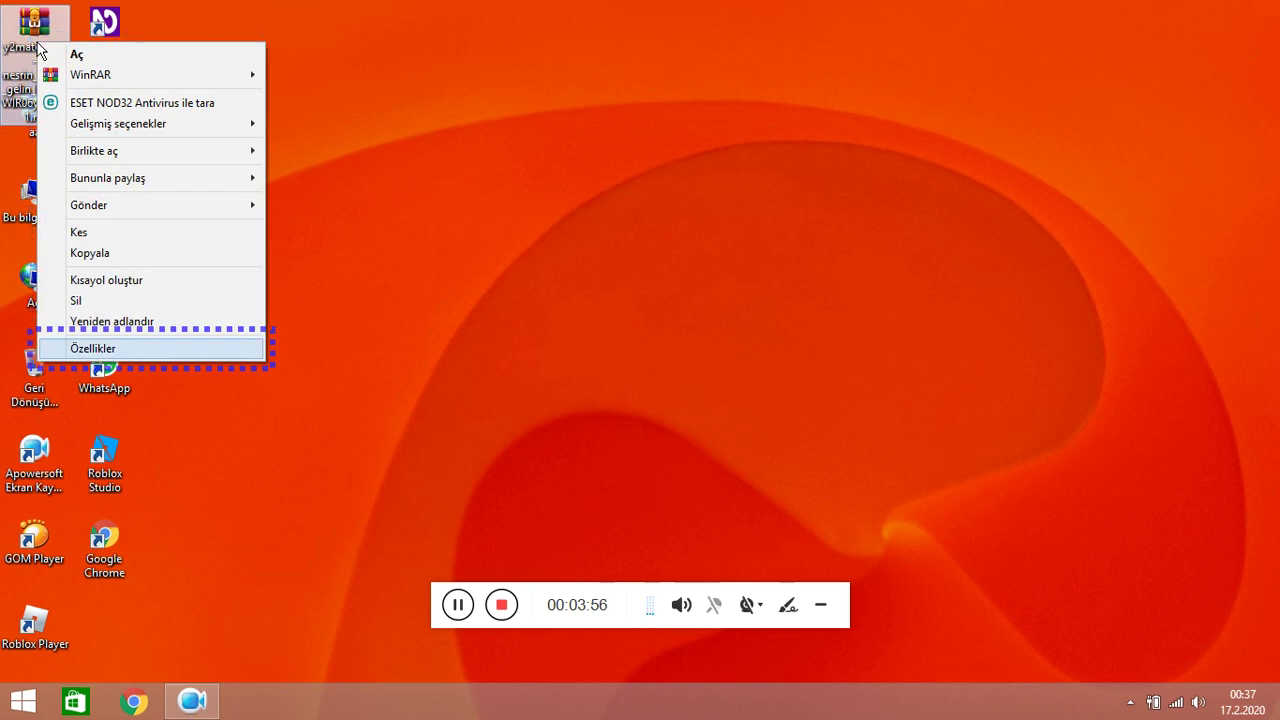
key(Return)
key(Tab)
key(Tab)
key(Tab)
key(Tab)
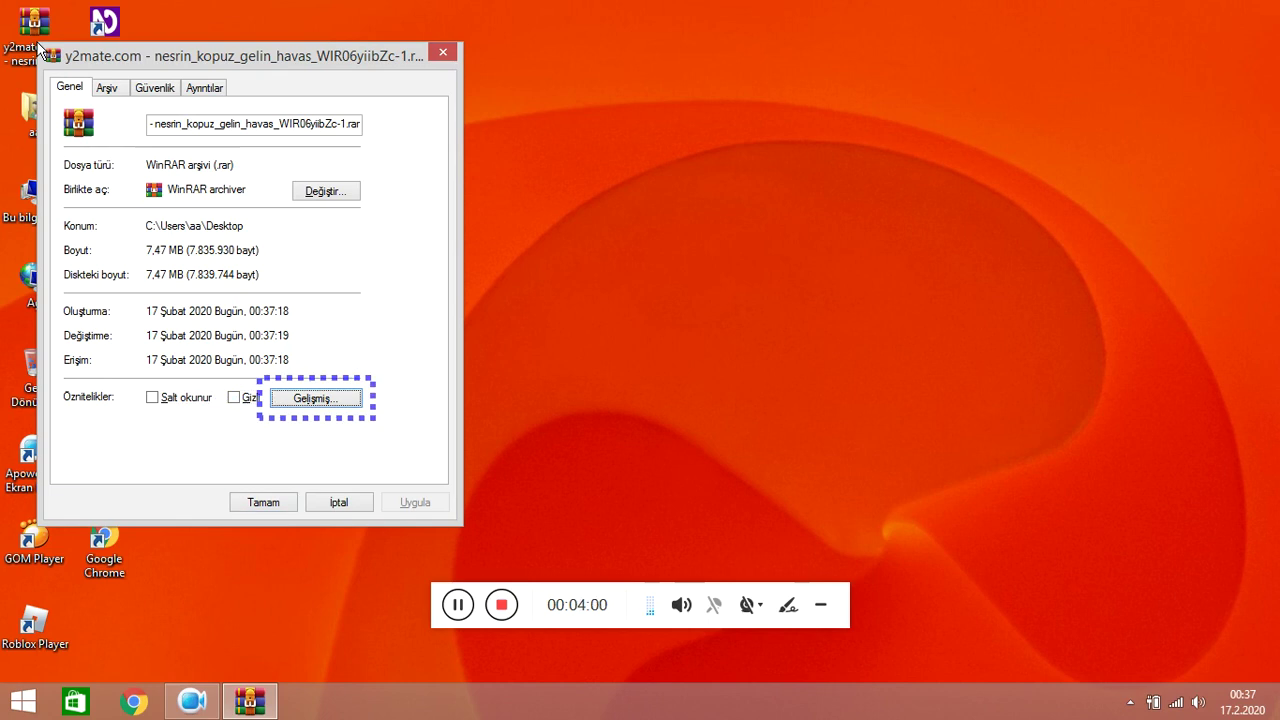
key(Return)
- Enable the attribute Disk alanından kazanmak için içeriği sıkıştır for the archive and confirm the advanced attributes
key(Tab)
key(shift+Tab)
key(space)
key(space)
key(Tab)
key(Tab)
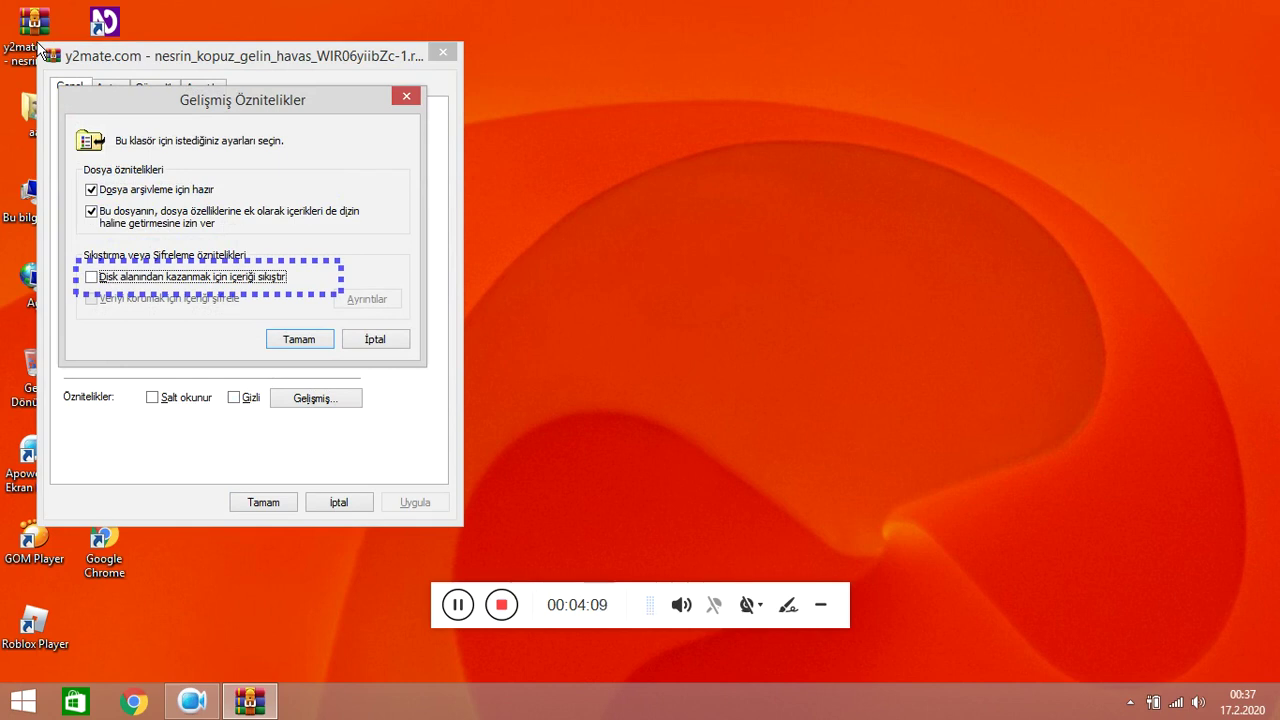
key(space)
key(Tab)
key(Return)
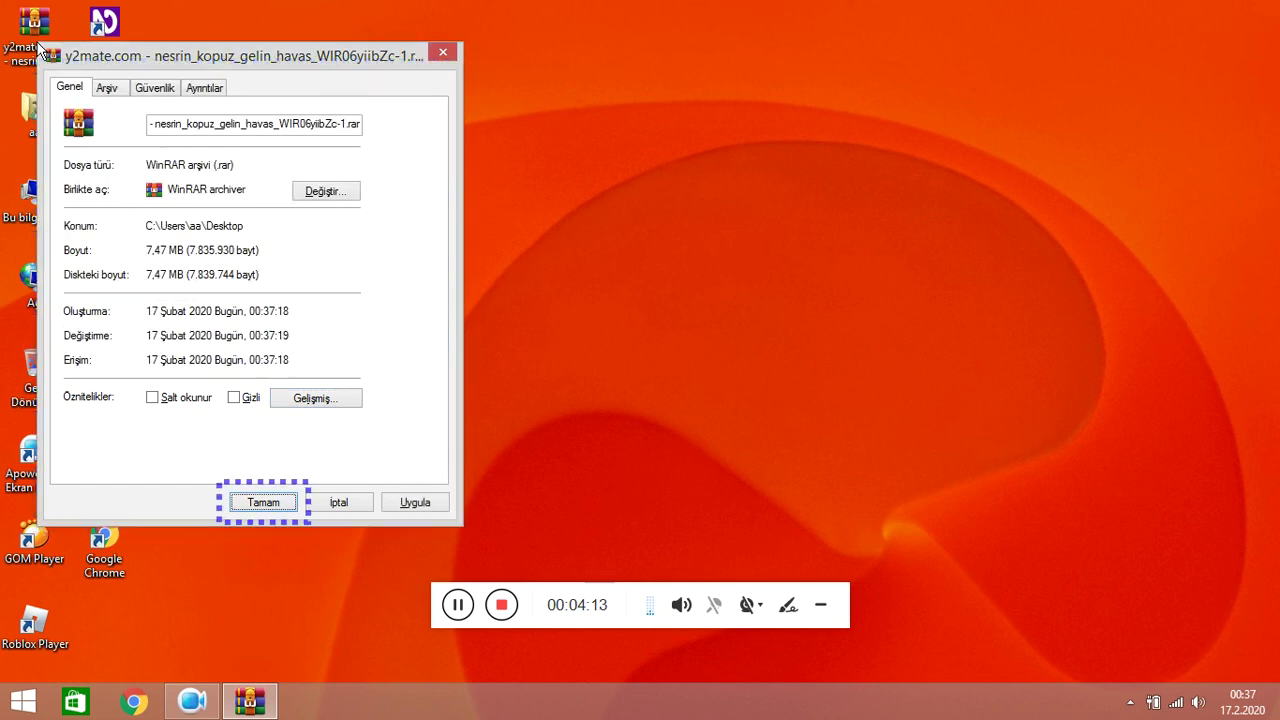
- Review the Arşiv, Güvenlik and Ayrıntılar pages of the RAR archive's properties, ending back on Genel
key(Tab)
key(Tab)
key(Tab)
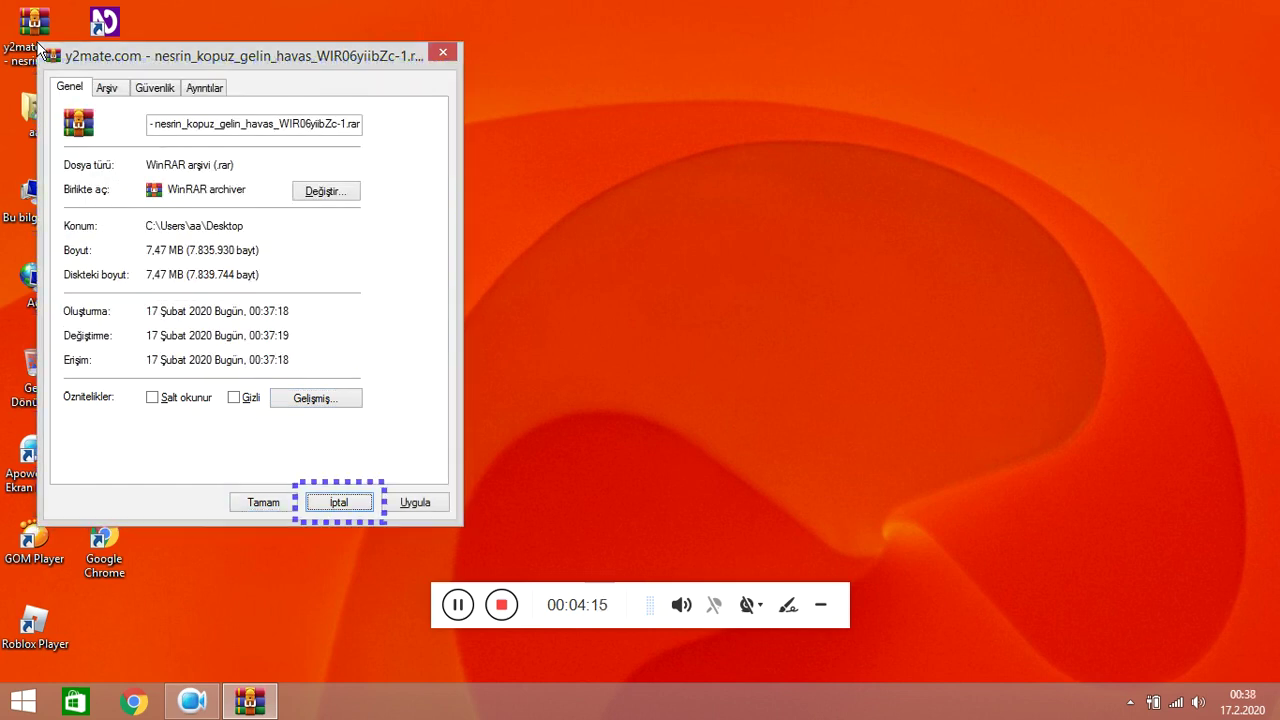
key(Right)
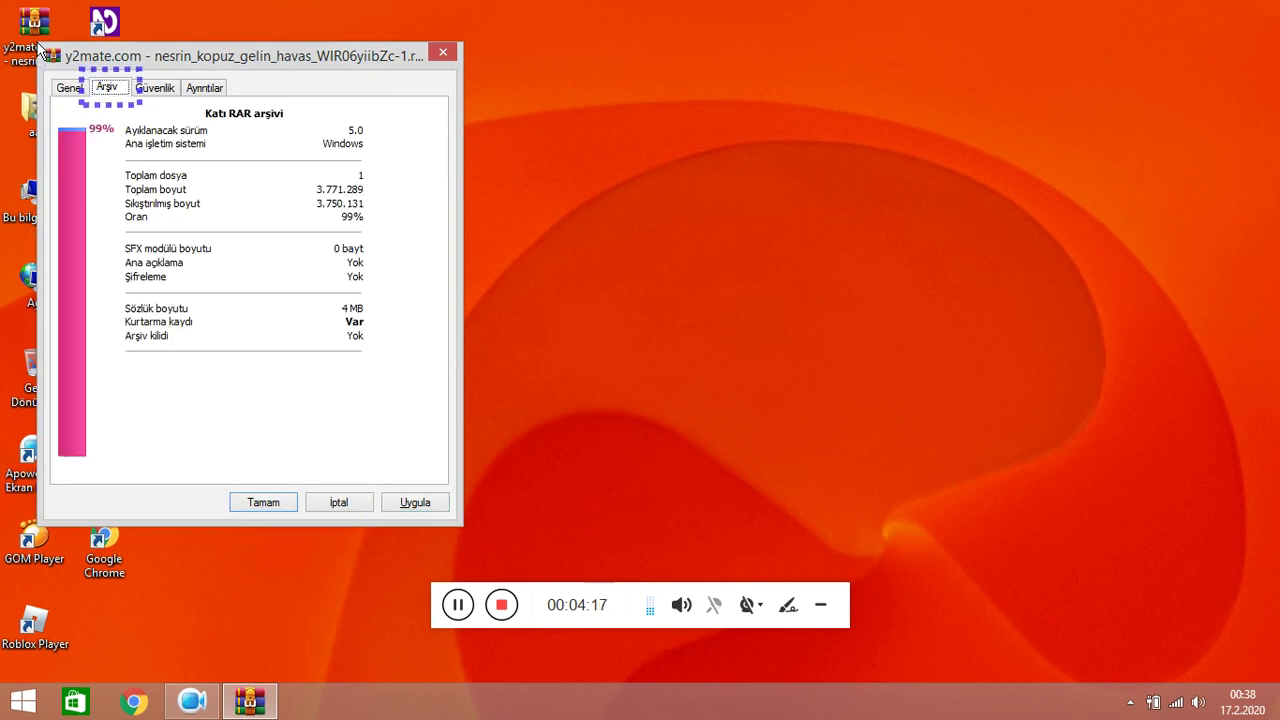
key(Right)
key(Right)
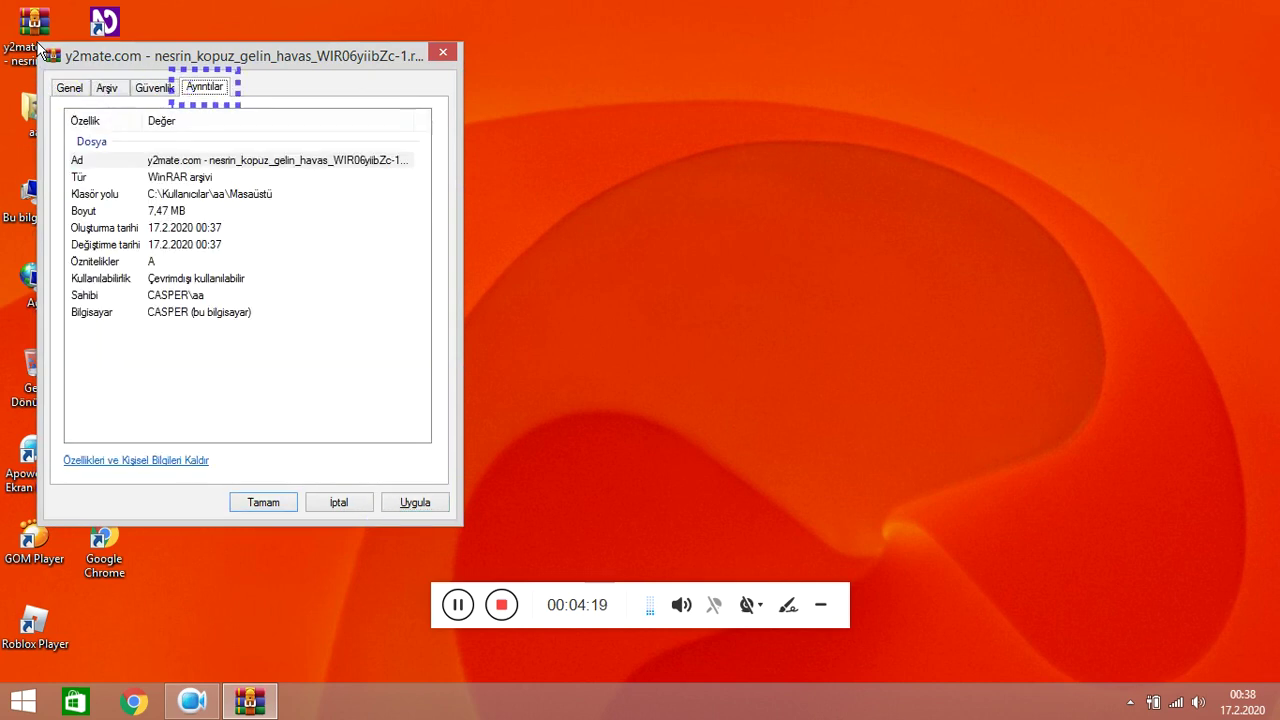
key(Left)
key(Left)
key(Left)
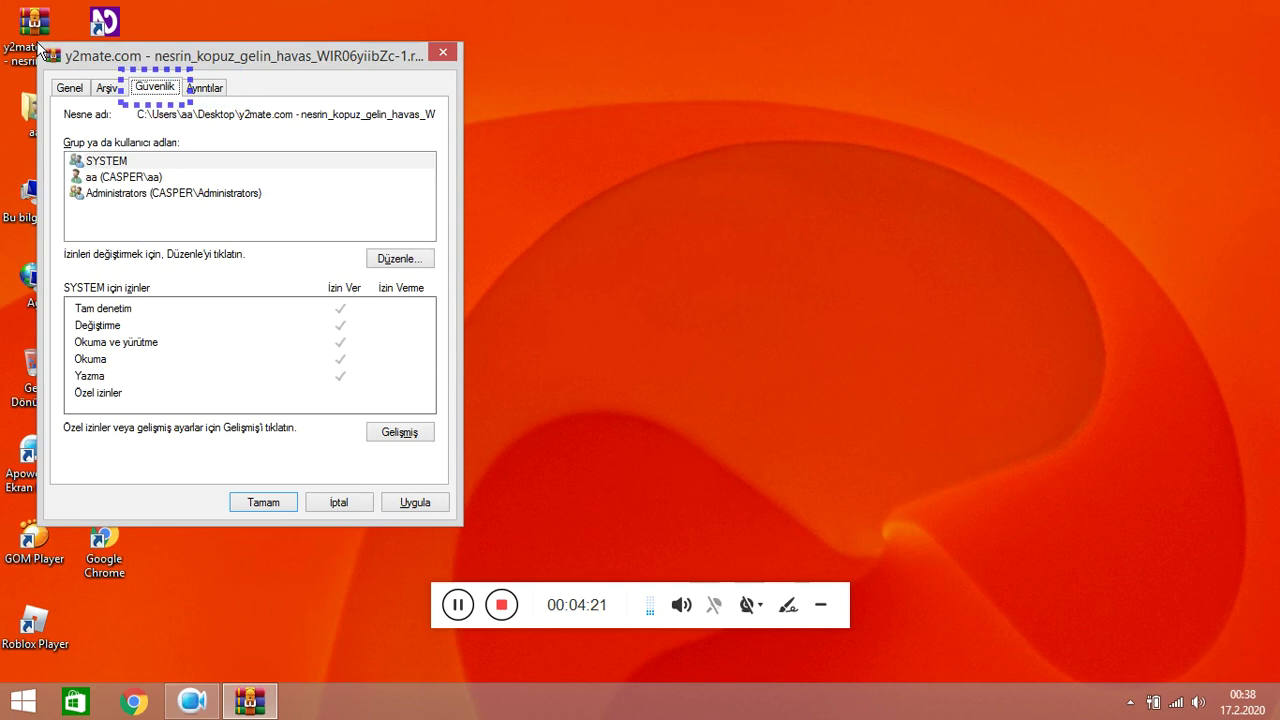
key(Right)
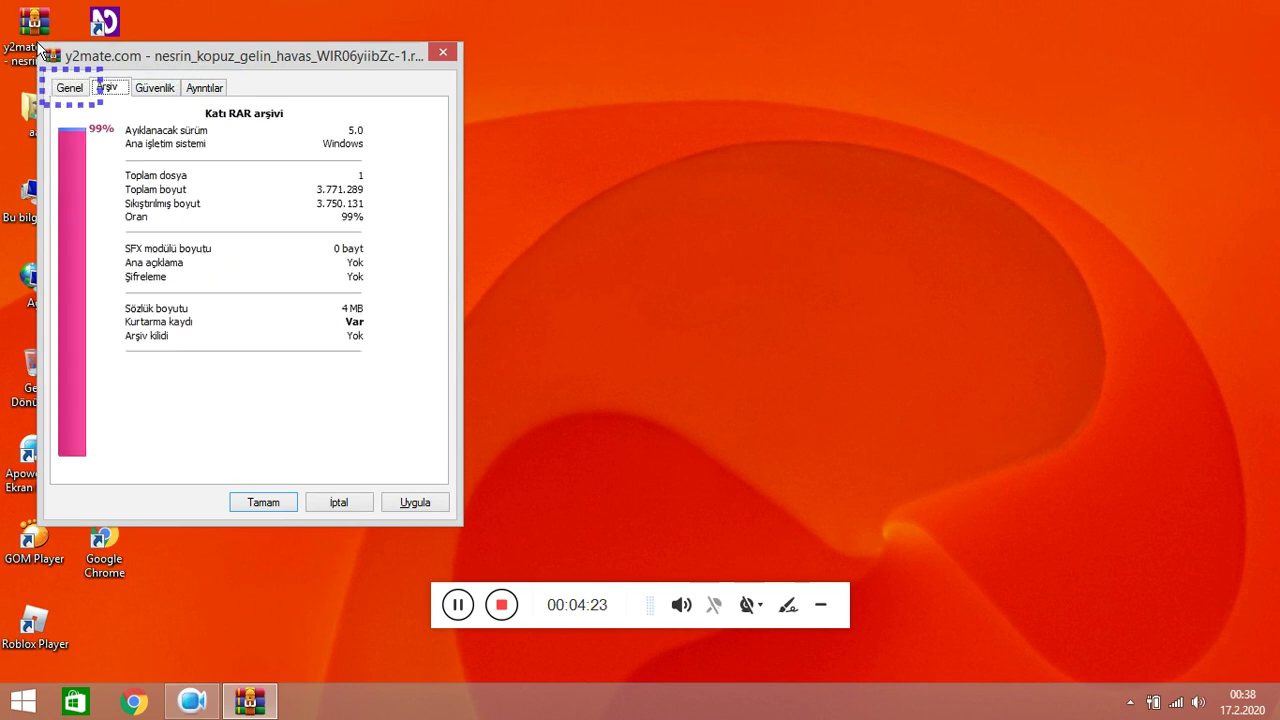
key(Left)
- Confirm the RAR archive's properties and close them
key(Tab)
key(Tab)
key(Tab)
key(Tab)
key(Tab)
key(Tab)
key(Return)
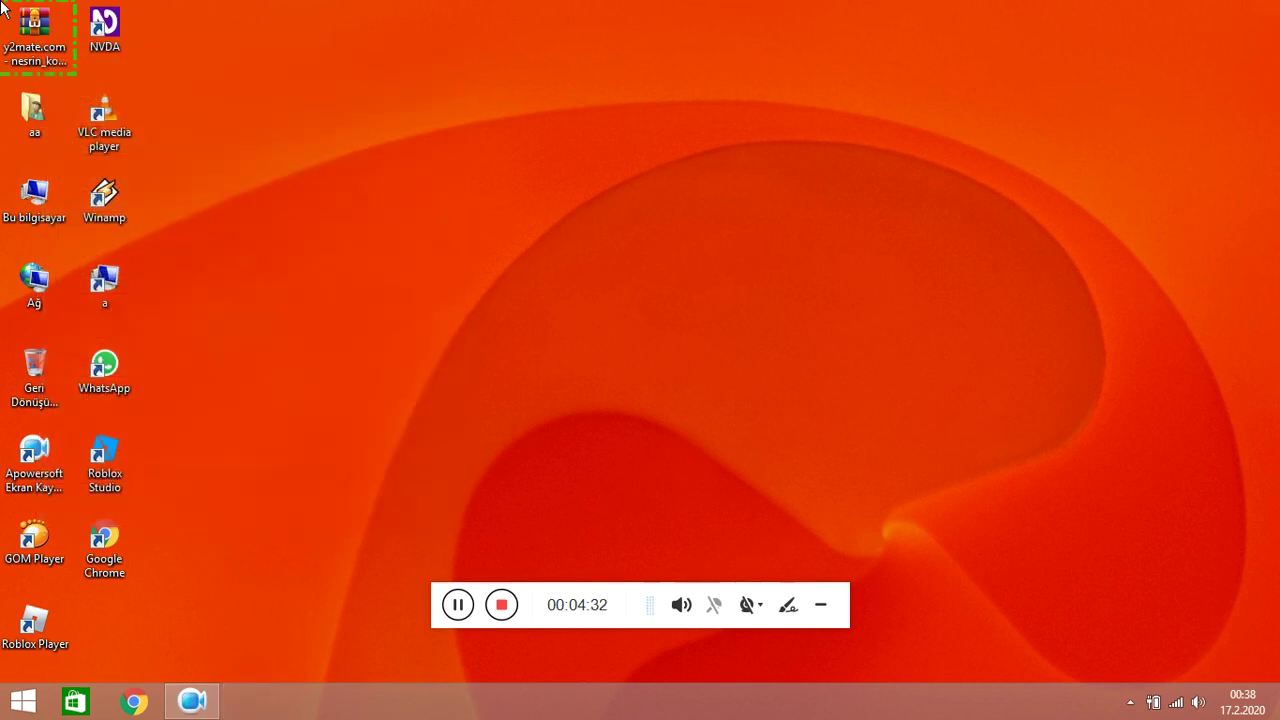
- Send the RAR archive from the desktop to the connected Galaxy A7 (2016) with Gönder
right_click(20, 42)
key(Up)
key(Up)
key(Up)
key(Up)
key(Up)
key(Up)
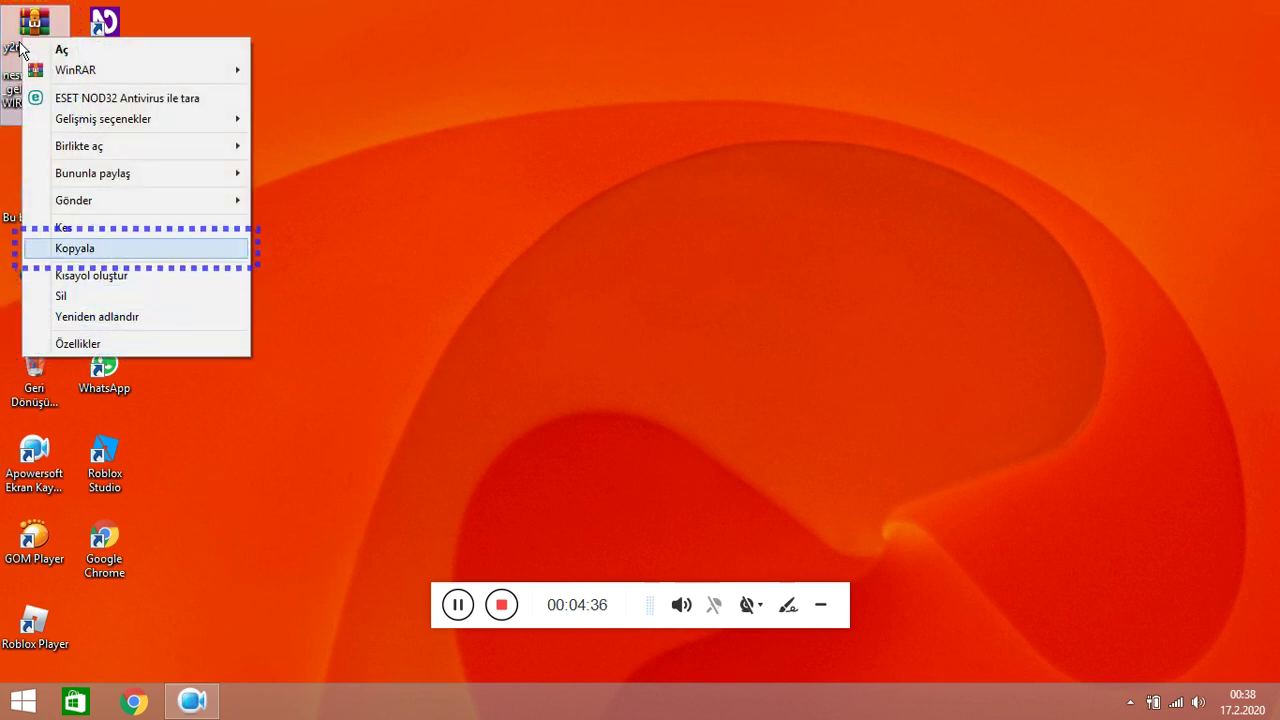
key(Up)
key(Right)
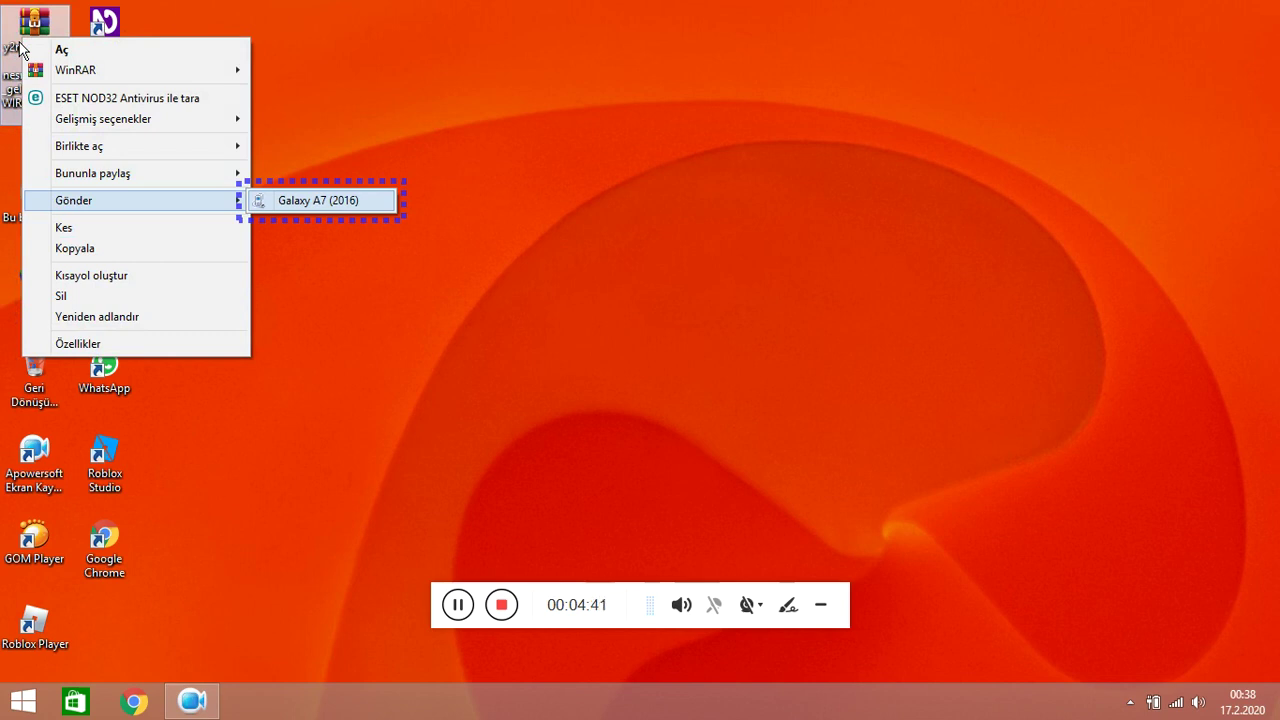
key(Return)
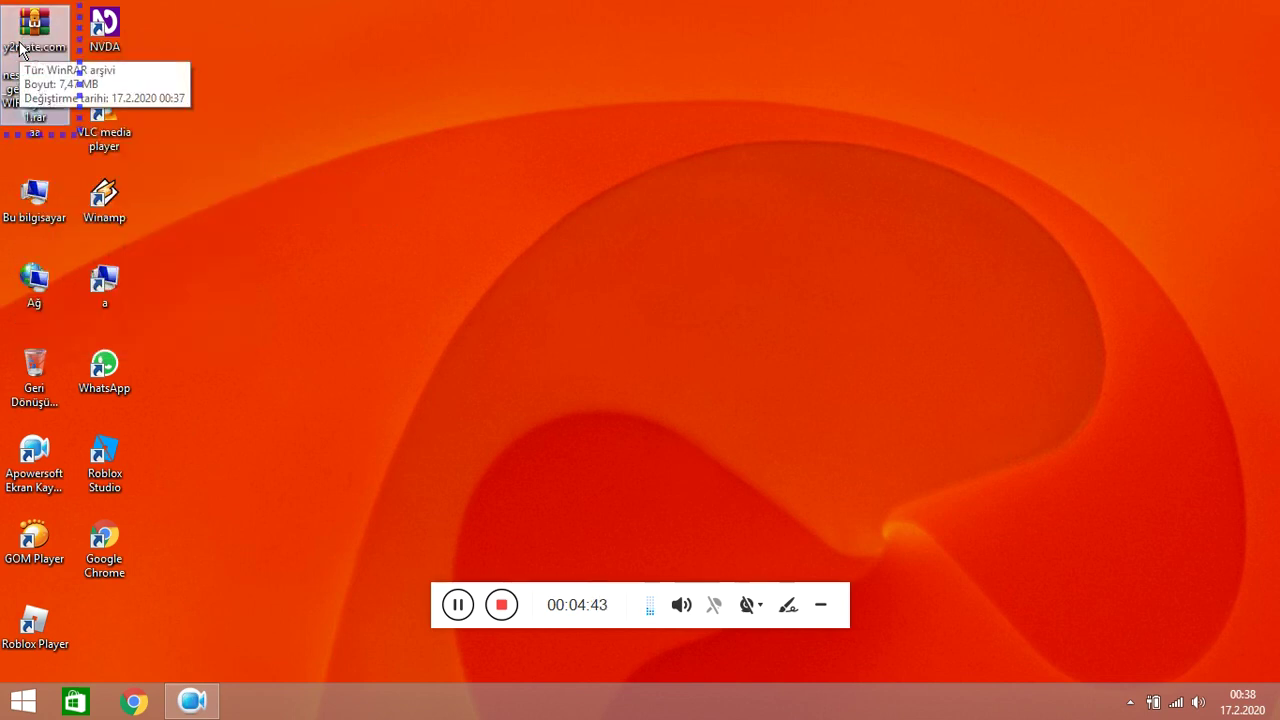
key(Right)
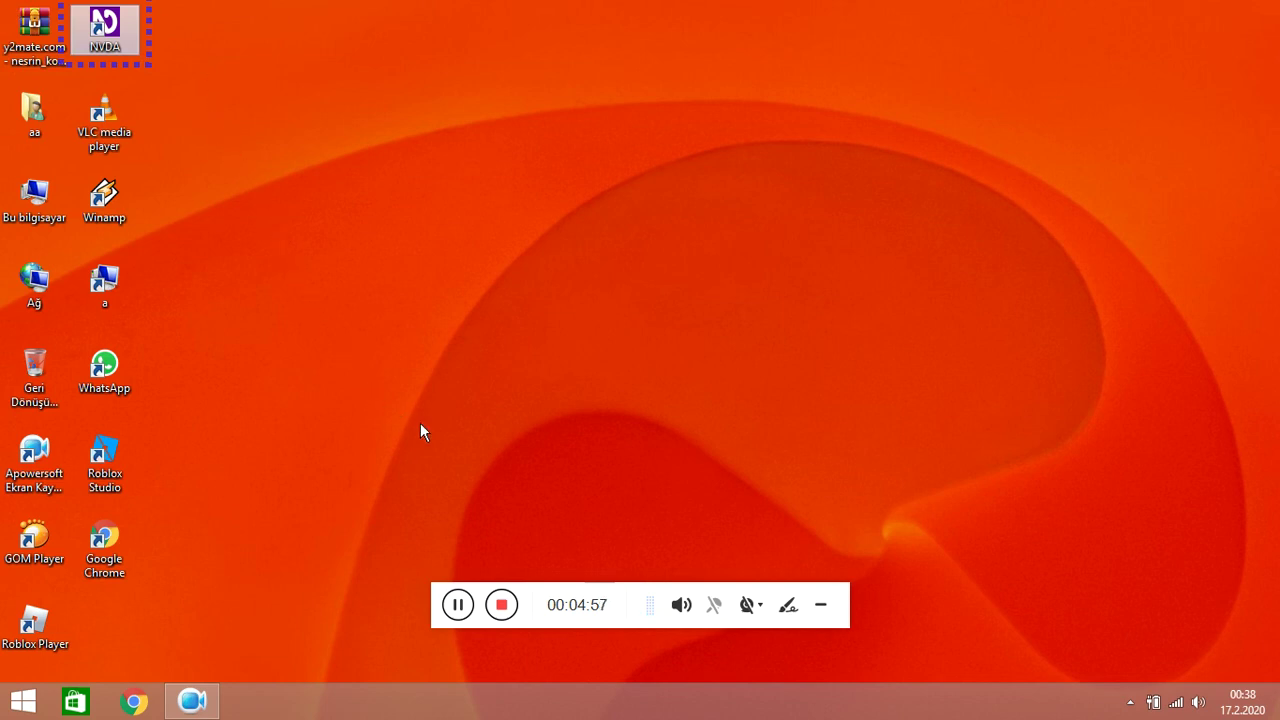
click(455, 602)
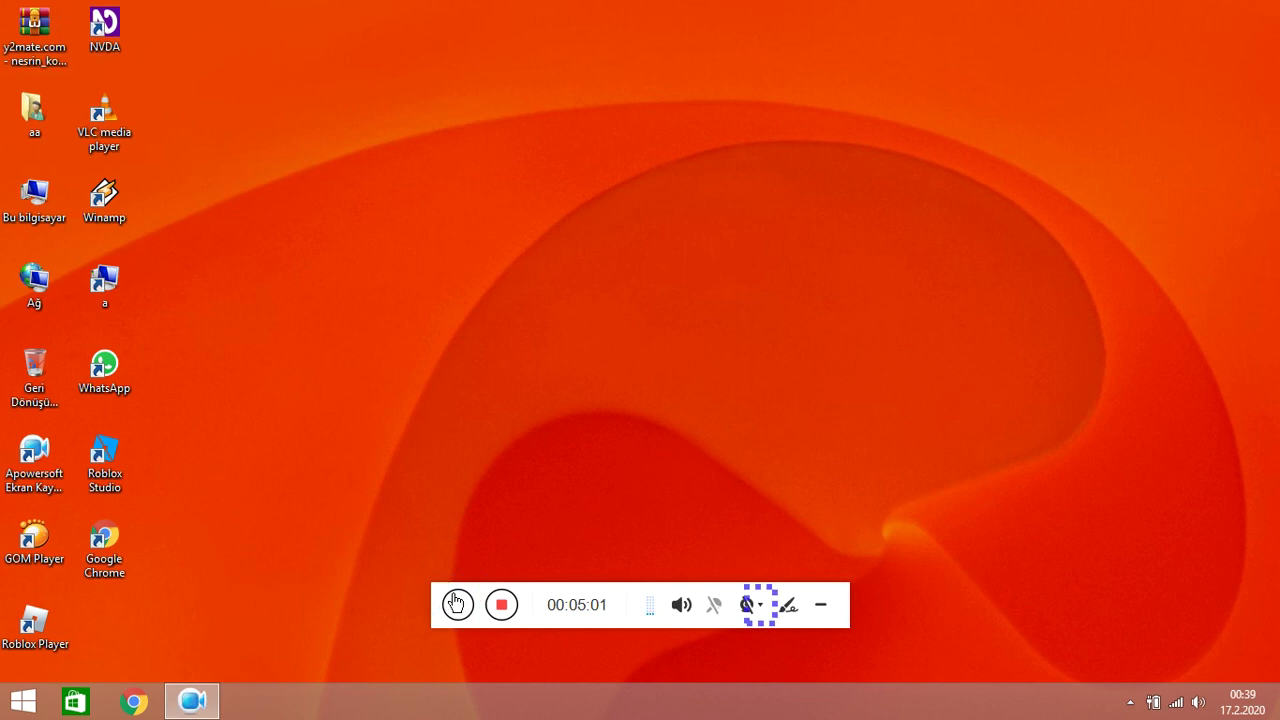
click(372, 358)
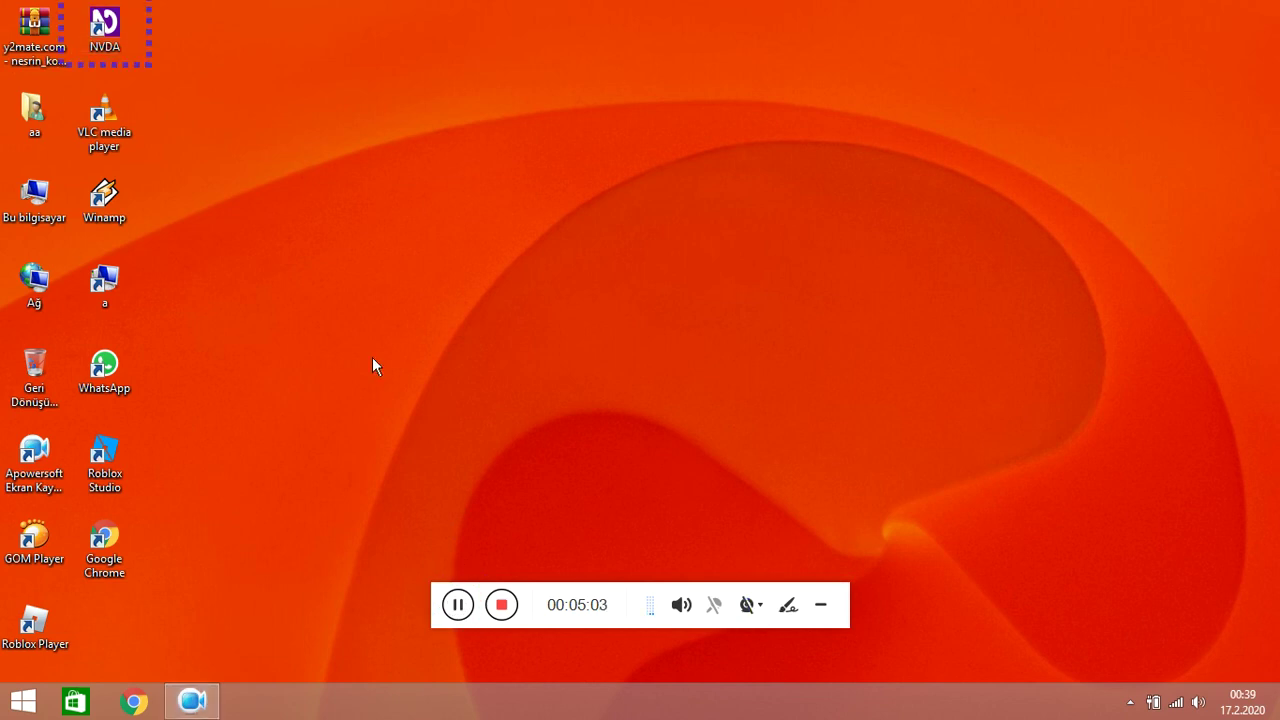
- Select the RAR archive on the desktop and delete it permanently, confirming the deletion
key(Down)
key(Up)
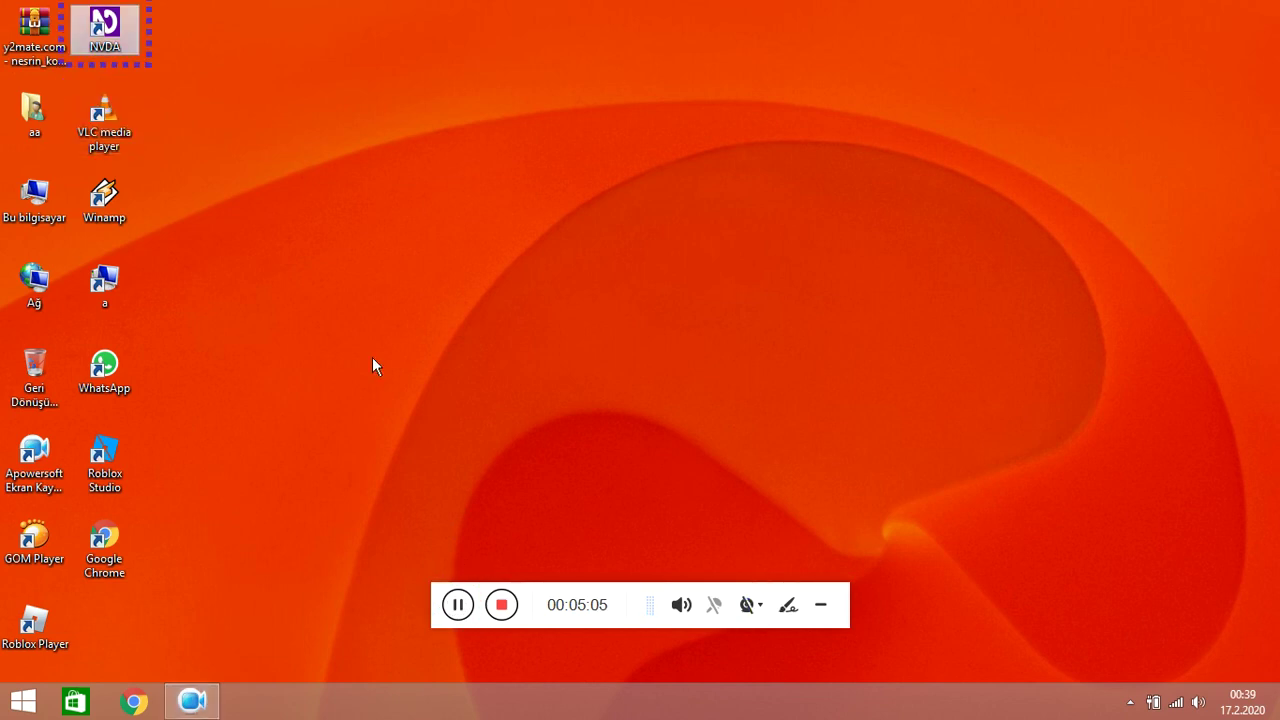
key(Left)
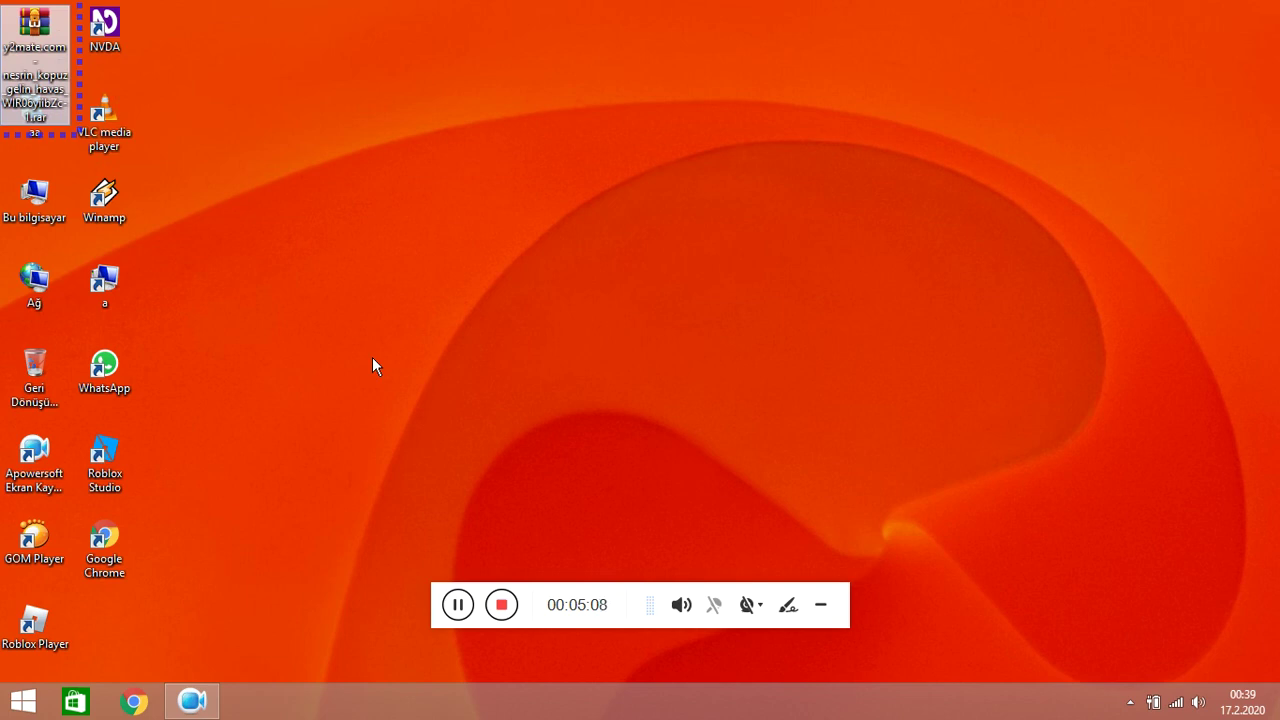
key(shift+Delete)
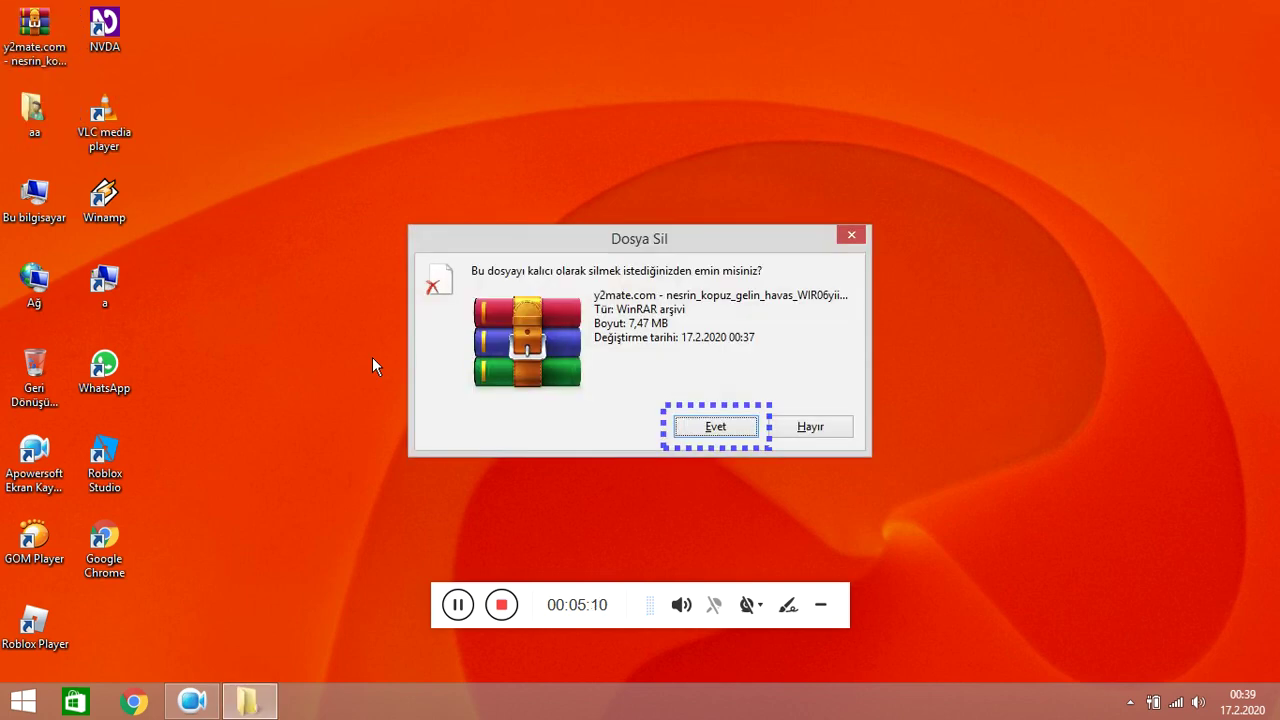
key(Tab)
key(Tab)
key(Return)
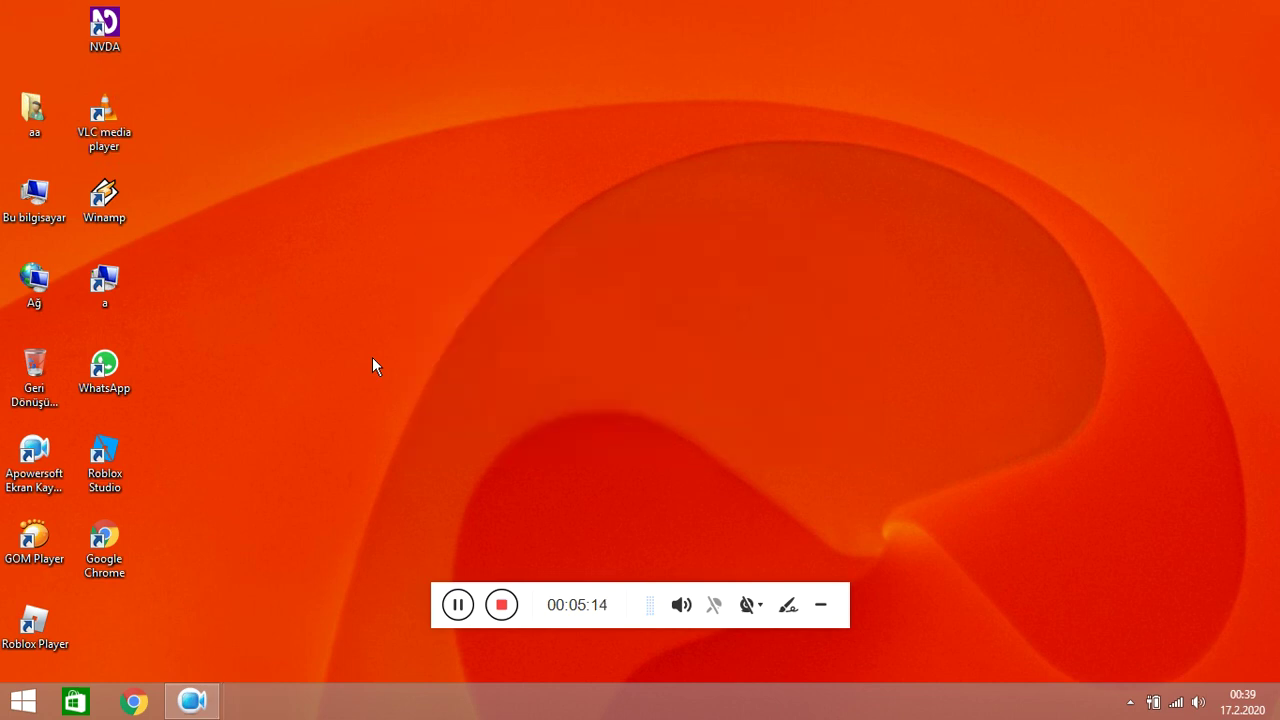